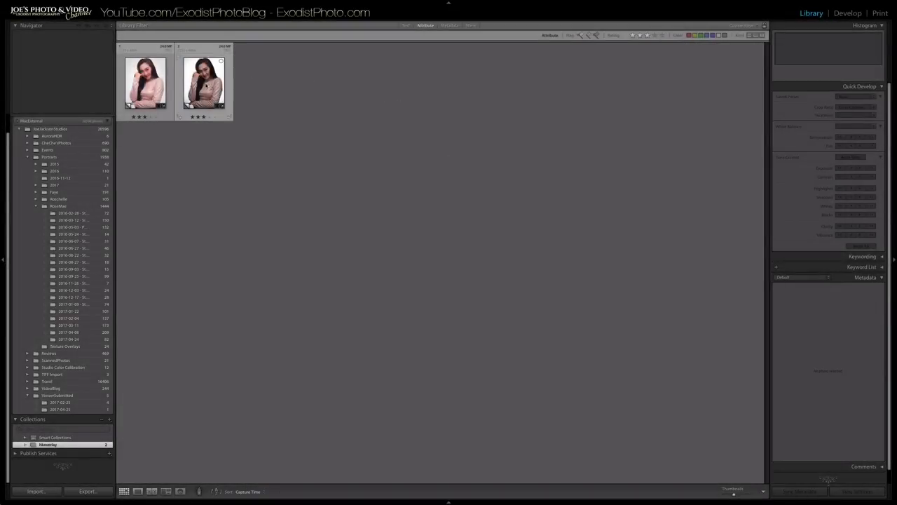
# Step: Open the second portrait for developing and enable Remove Chromatic Aberration and Enable Profile Corrections
pyautogui.click(206, 85)
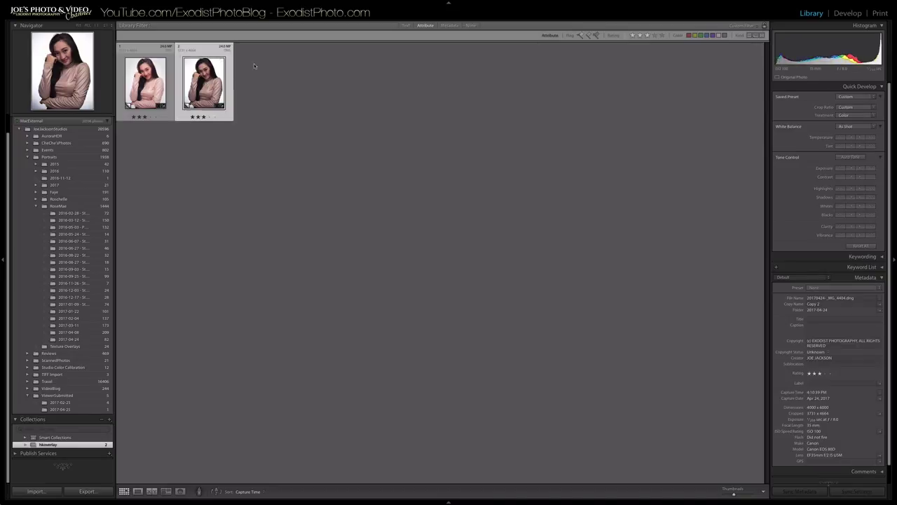
pyautogui.click(840, 15)
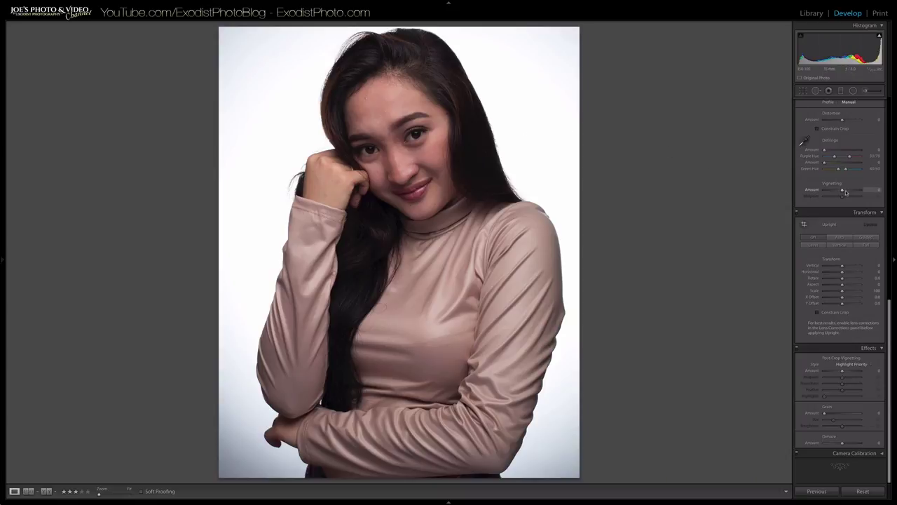
pyautogui.scroll(5, 847, 196)
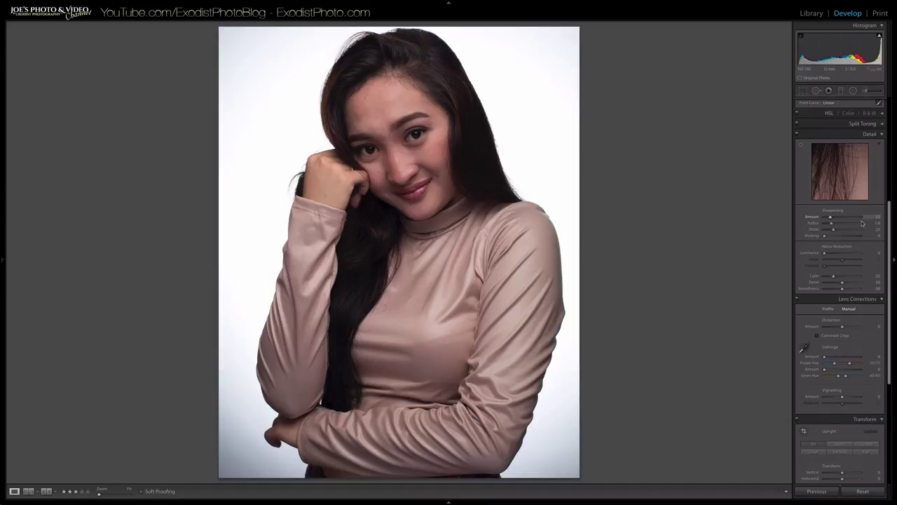
pyautogui.click(828, 309)
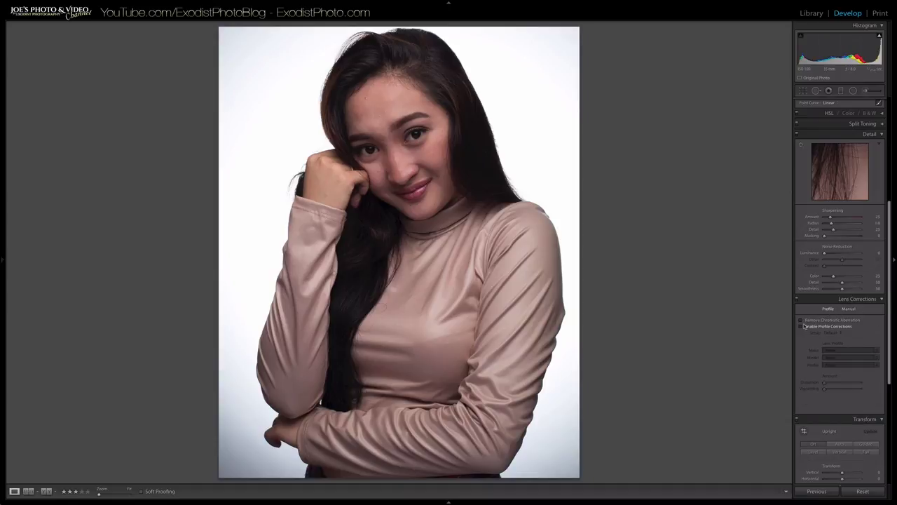
pyautogui.click(802, 321)
pyautogui.click(802, 327)
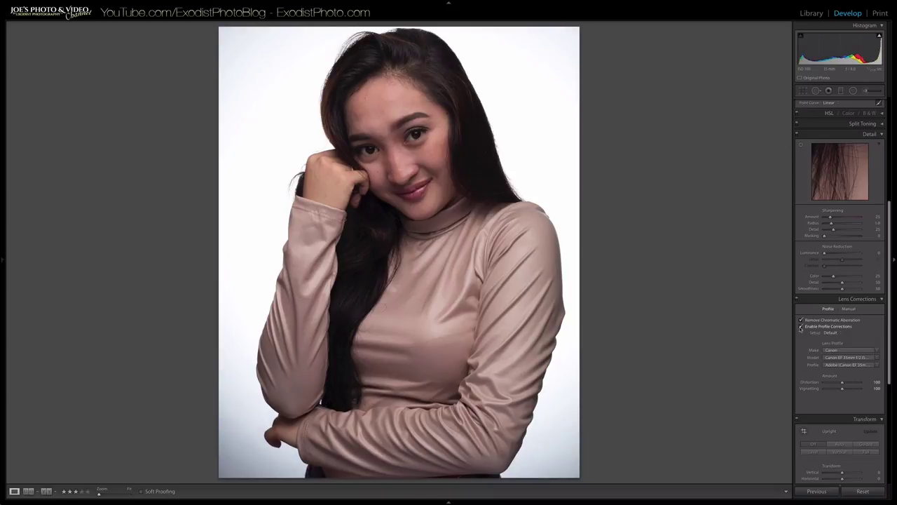
pyautogui.scroll(-1, 803, 344)
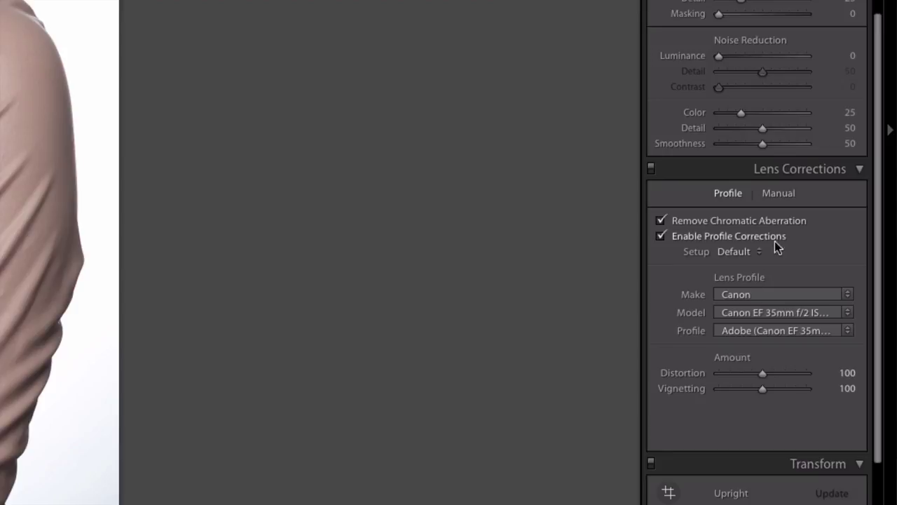
# Step: Raise the purple Defringe amount to about 5 in the manual lens corrections
pyautogui.click(779, 193)
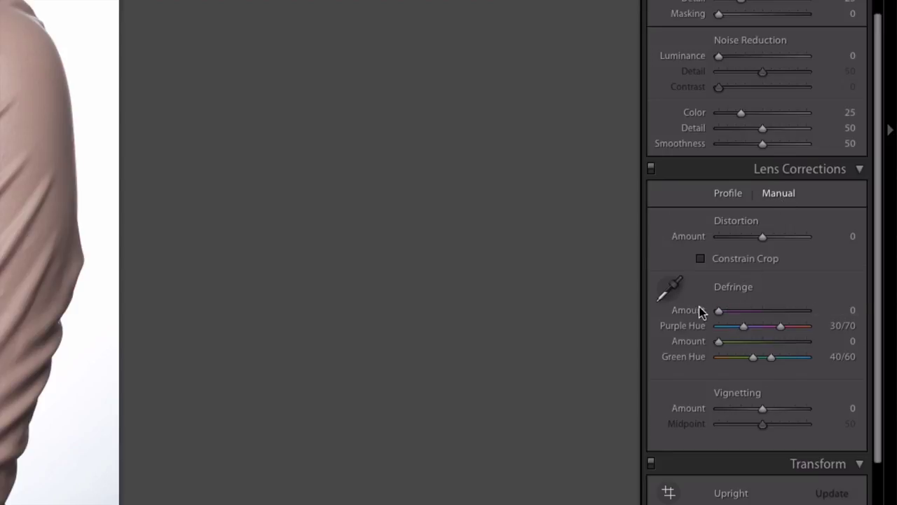
pyautogui.moveTo(718, 311); pyautogui.dragTo(741, 311)
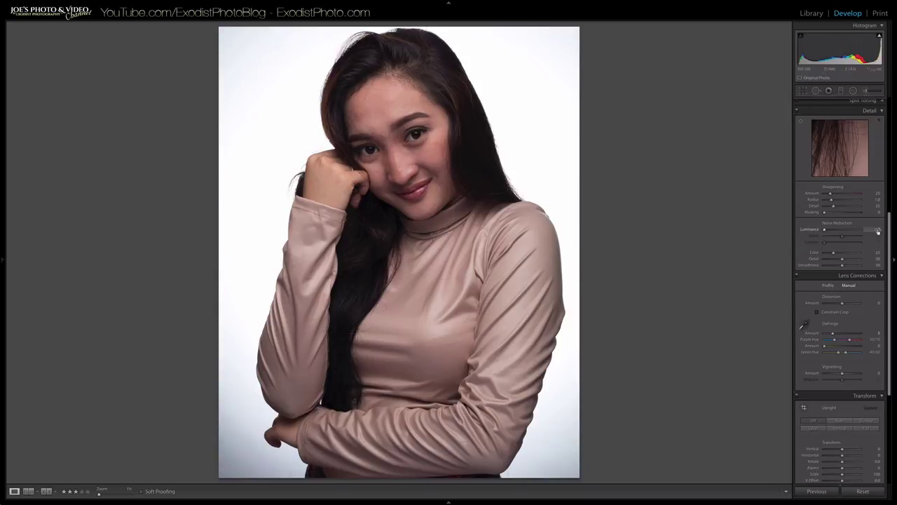
# Step: Apply the Sharpening - Medium - Extra Detail preset and fine-tune the sharpening Masking to 49 while previewing the mask
pyautogui.scroll(3, 889, 229)
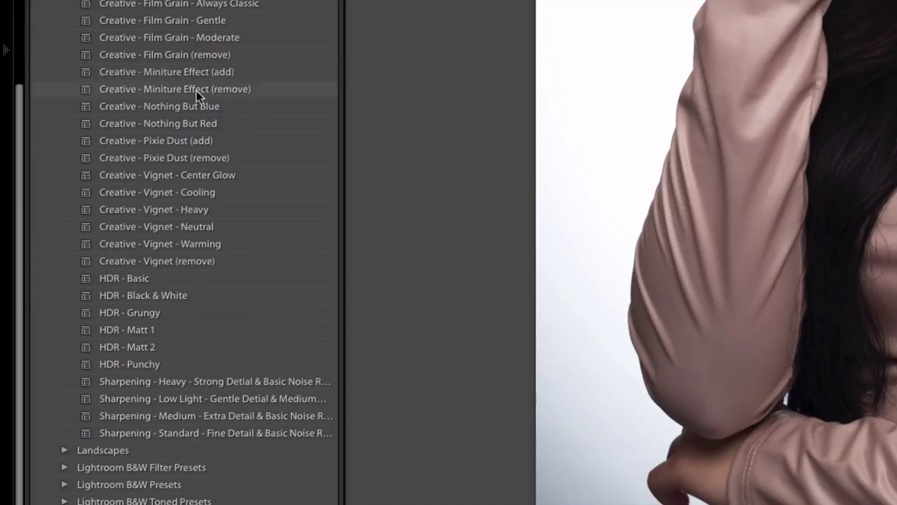
pyautogui.click(235, 413)
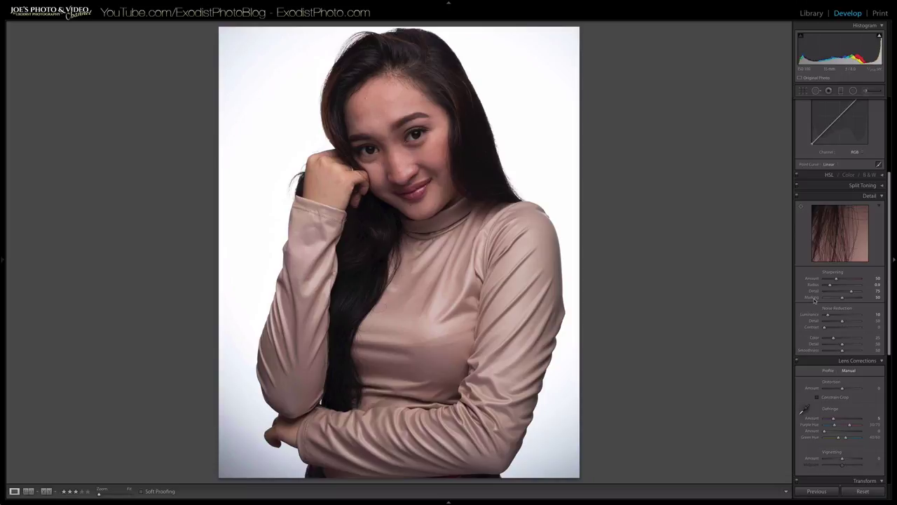
pyautogui.keyDown('alt'); pyautogui.moveTo(842, 298); pyautogui.dragTo(843, 298); pyautogui.keyUp('alt')
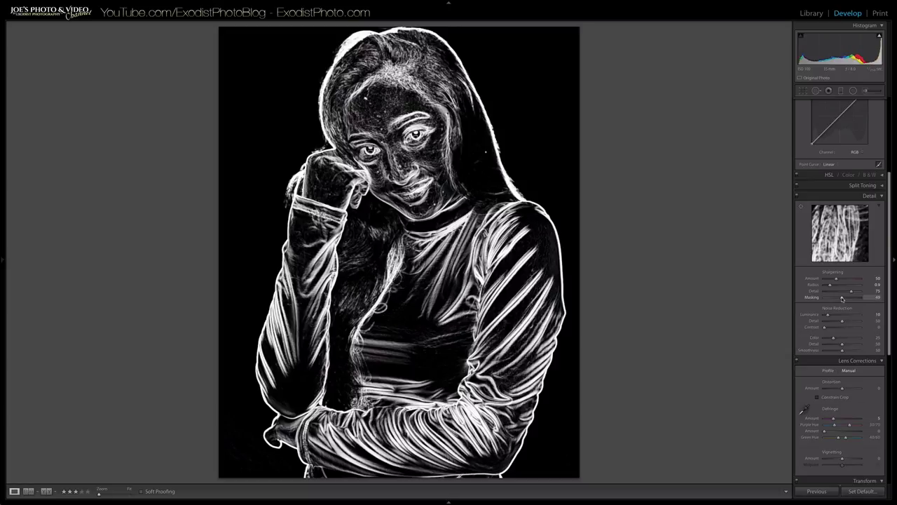
pyautogui.moveTo(843, 299); pyautogui.dragTo(842, 298)
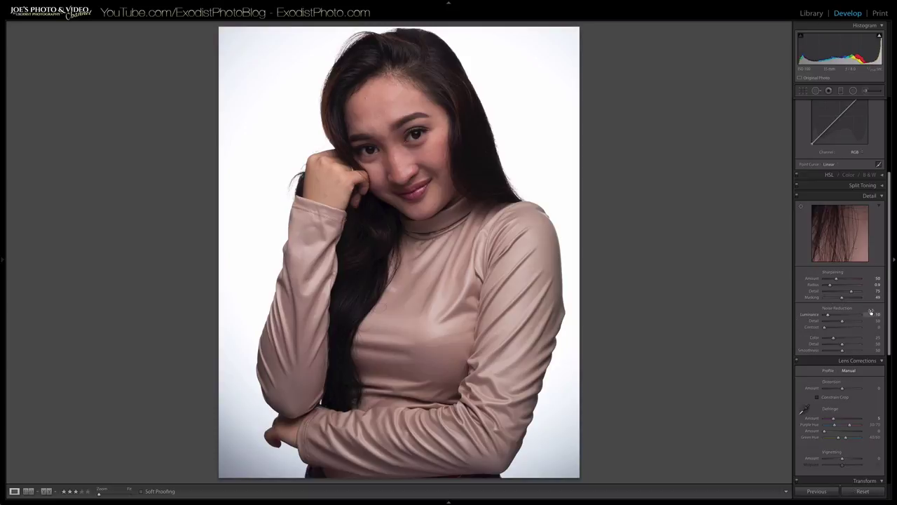
# Step: Examine the portrait's existing crop with the Crop & Straighten tool
pyautogui.scroll(5, 870, 312)
pyautogui.scroll(1, 870, 313)
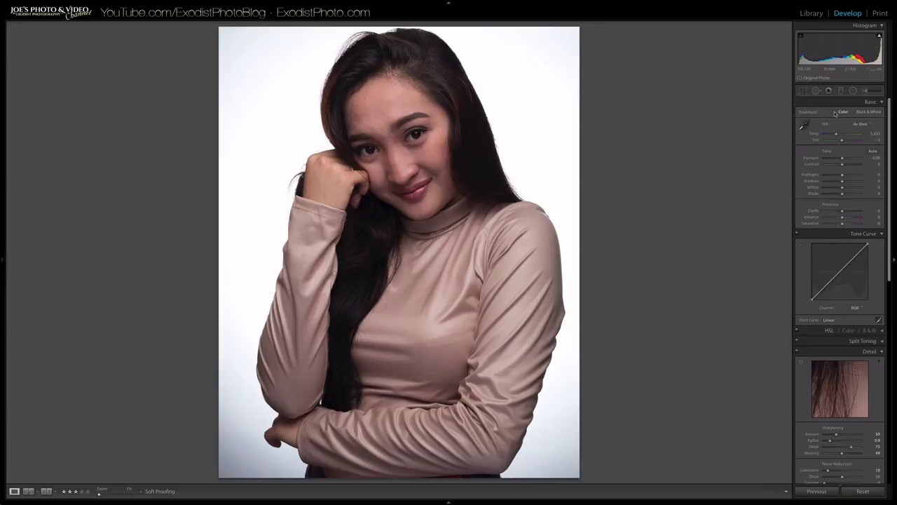
pyautogui.click(804, 90)
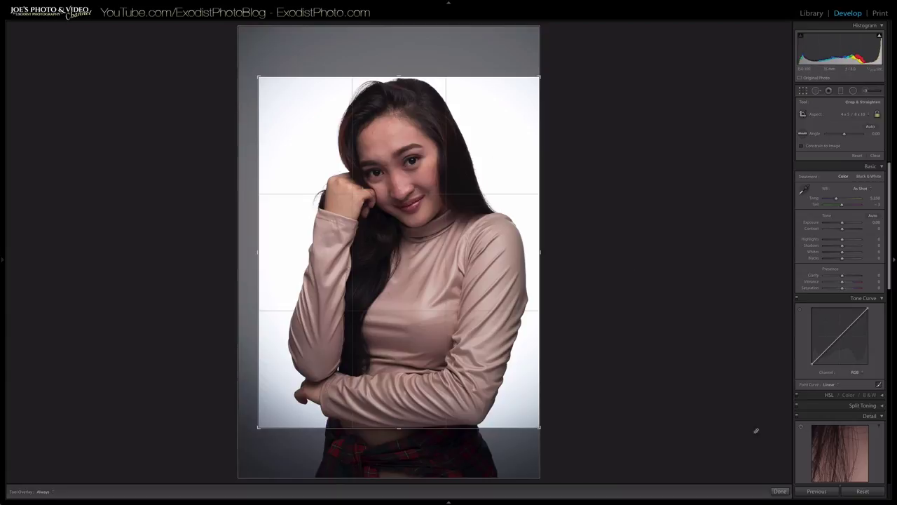
pyautogui.click(780, 491)
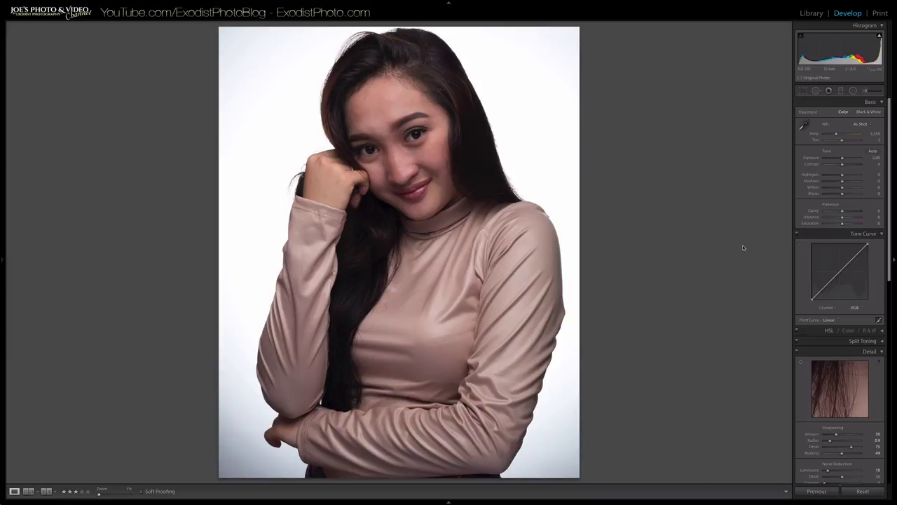
# Step: Set the white balance Temp to 5,650 and the Tint to +10
pyautogui.click(874, 134)
pyautogui.write('5350')
pyautogui.write('5650')
pyautogui.press('Return')
pyautogui.click(877, 139)
pyautogui.write('10')
pyautogui.press('Return')
pyautogui.click(876, 141)
pyautogui.press('Return')
# Step: Set the photo's Exposure to +0.50
pyautogui.click(877, 158)
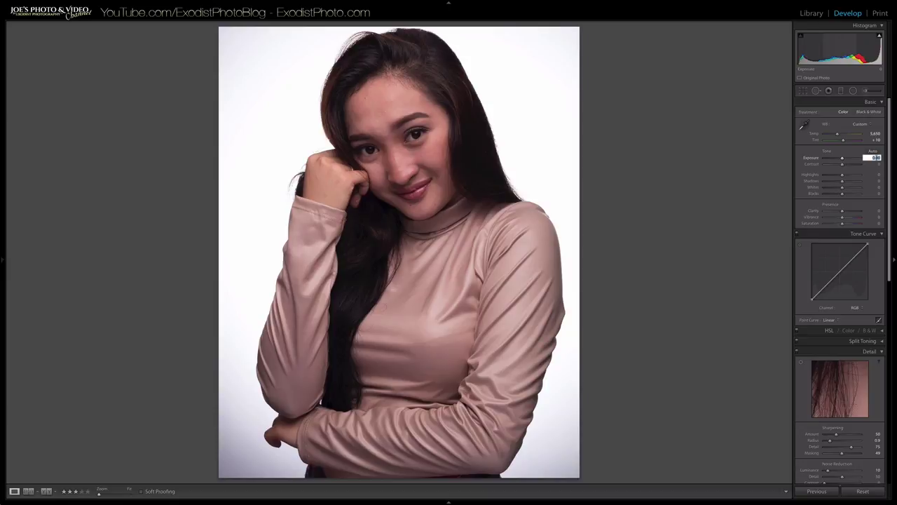
pyautogui.press('BackSpace')
pyautogui.write('0.5')
pyautogui.press('Return')
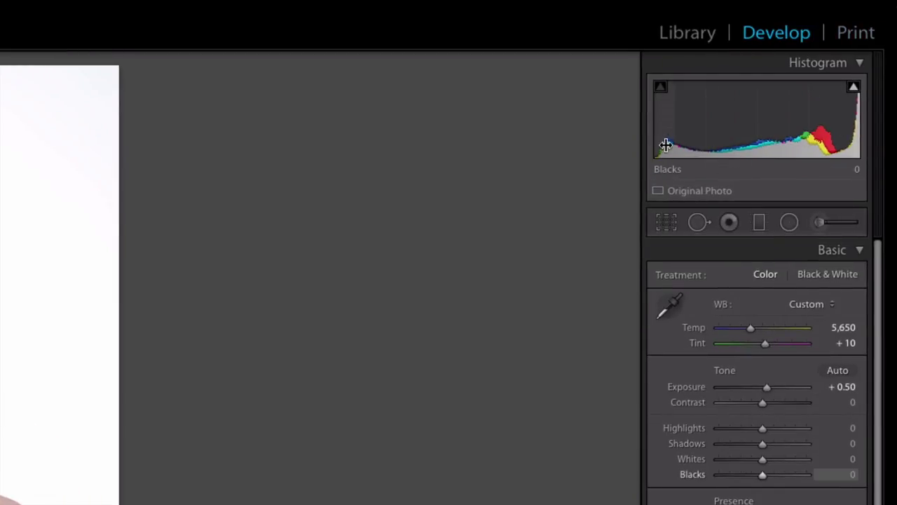
# Step: Check the photo for blown-out areas with the histogram's highlight clipping indicator
pyautogui.click(854, 89)
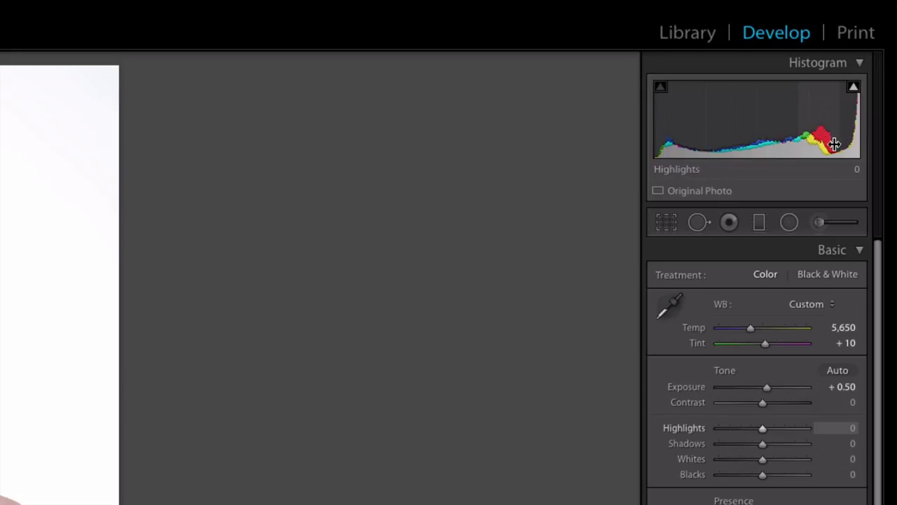
pyautogui.click(853, 88)
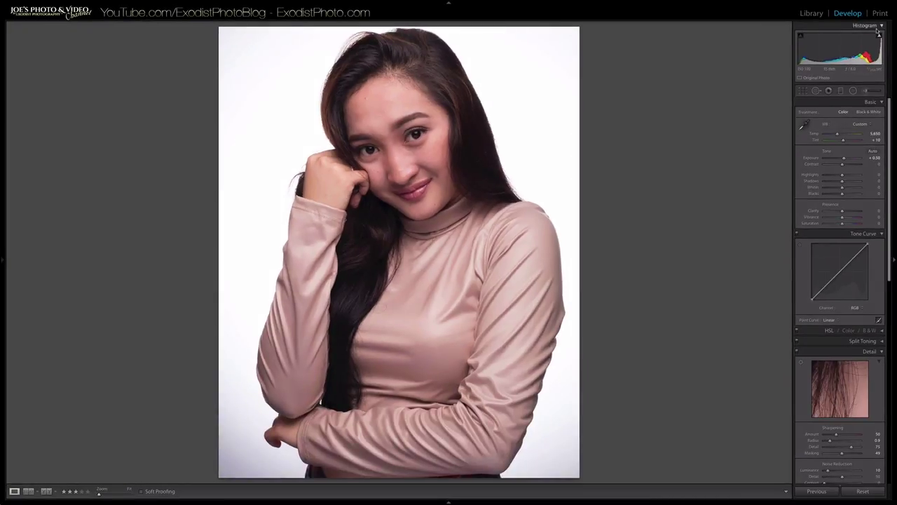
pyautogui.moveTo(879, 37)
# Step: Set Highlights to +10, Shadows to -10 and Whites to +31 in the tone adjustments
pyautogui.click(878, 175)
pyautogui.press('BackSpace')
pyautogui.press('Return')
pyautogui.moveTo(847, 177)
pyautogui.mouseDown()
pyautogui.moveTo(824, 181)
pyautogui.moveTo(856, 179)
pyautogui.moveTo(847, 182)
pyautogui.mouseUp()
pyautogui.moveTo(842, 183)
pyautogui.mouseDown()
pyautogui.moveTo(835, 182)
pyautogui.moveTo(859, 182)
pyautogui.moveTo(841, 184)
pyautogui.mouseUp()
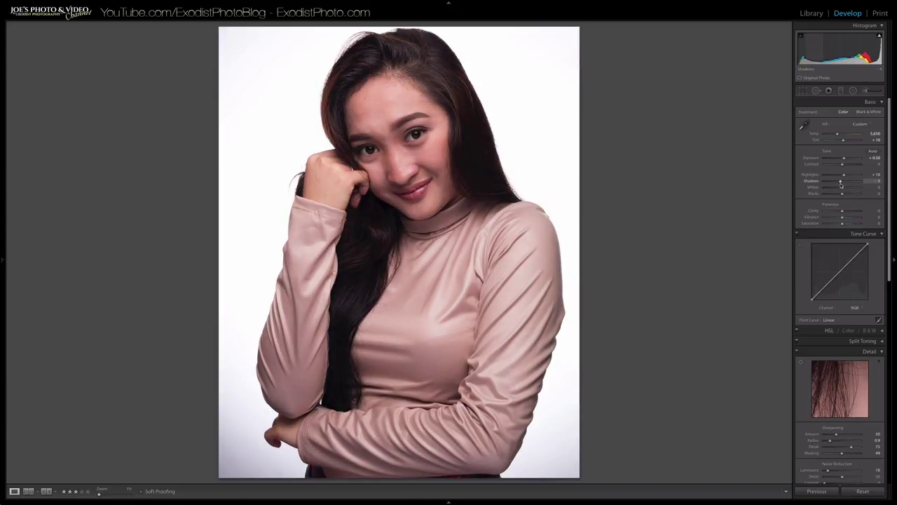
pyautogui.click(875, 181)
pyautogui.write('0')
pyautogui.press('Return')
pyautogui.moveTo(842, 189); pyautogui.dragTo(849, 190)
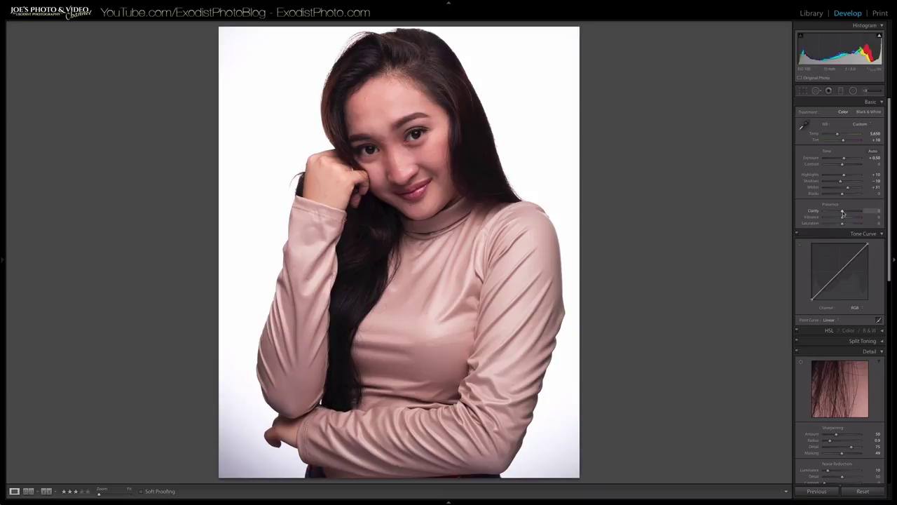
# Step: Set the presence adjustments to Clarity -32, Vibrance +10 and Saturation +6
pyautogui.moveTo(843, 211); pyautogui.dragTo(838, 211)
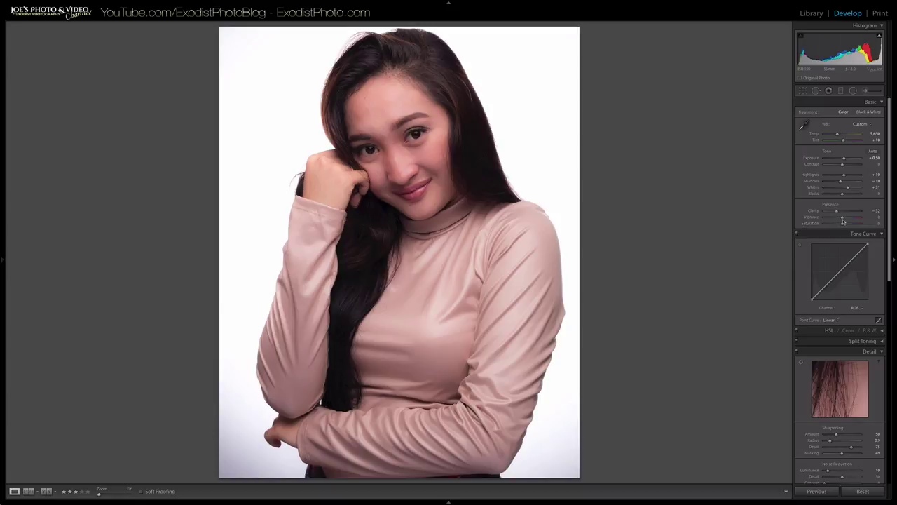
pyautogui.moveTo(843, 219); pyautogui.dragTo(843, 219)
pyautogui.moveTo(843, 224); pyautogui.dragTo(845, 224)
pyautogui.moveTo(844, 224); pyautogui.dragTo(844, 226)
# Step: Raise the black end of the RGB tone curve to 5.1% output
pyautogui.scroll(-1, 856, 286)
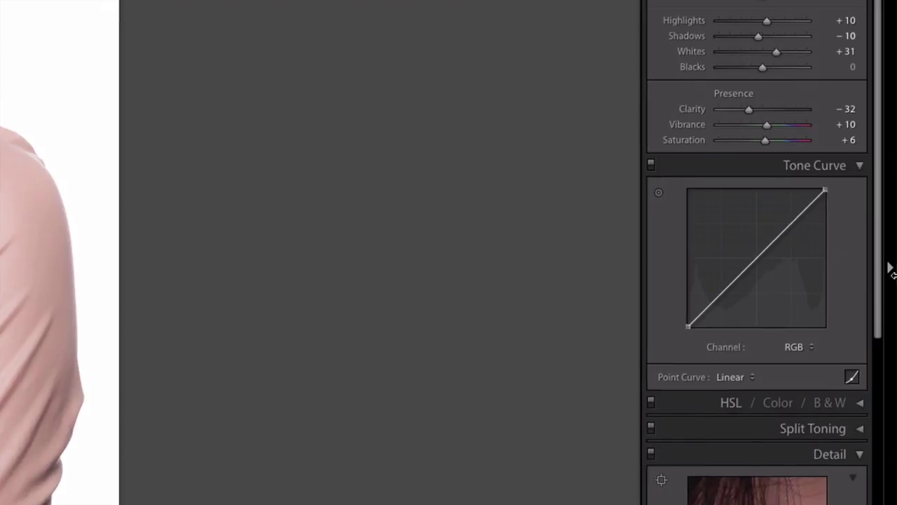
pyautogui.moveTo(687, 324); pyautogui.dragTo(680, 326)
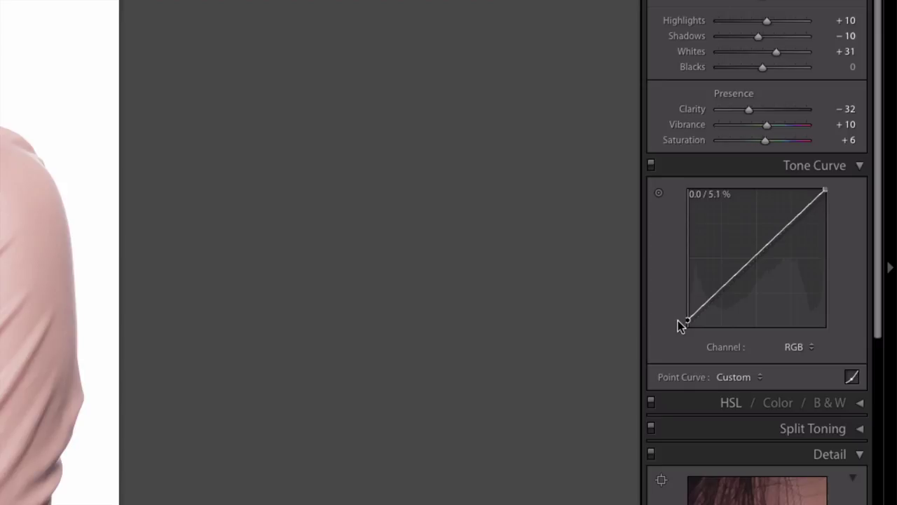
pyautogui.moveTo(680, 326)
pyautogui.mouseDown()
pyautogui.moveTo(691, 316)
pyautogui.moveTo(680, 327)
pyautogui.mouseUp()
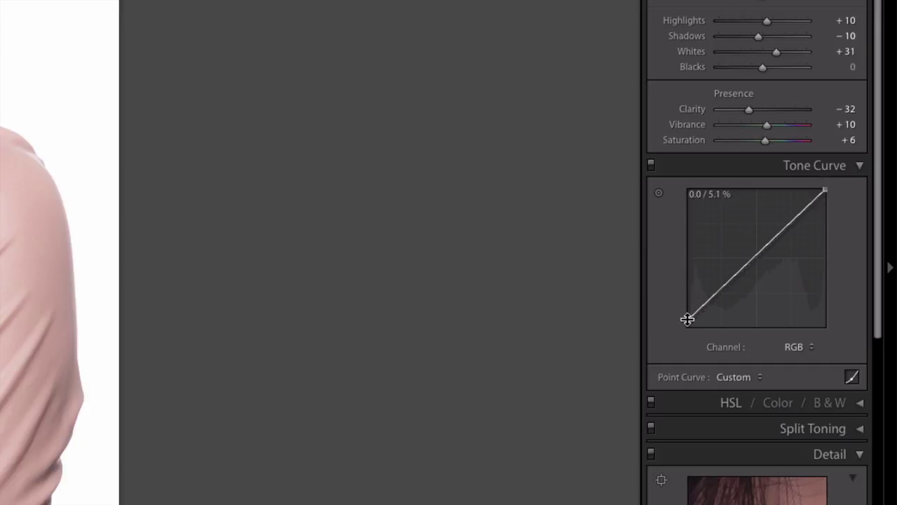
# Step: Shape an S-curve by lowering a shadow point near 24% input and raising a highlight point to about 72/76%
pyautogui.click(722, 288)
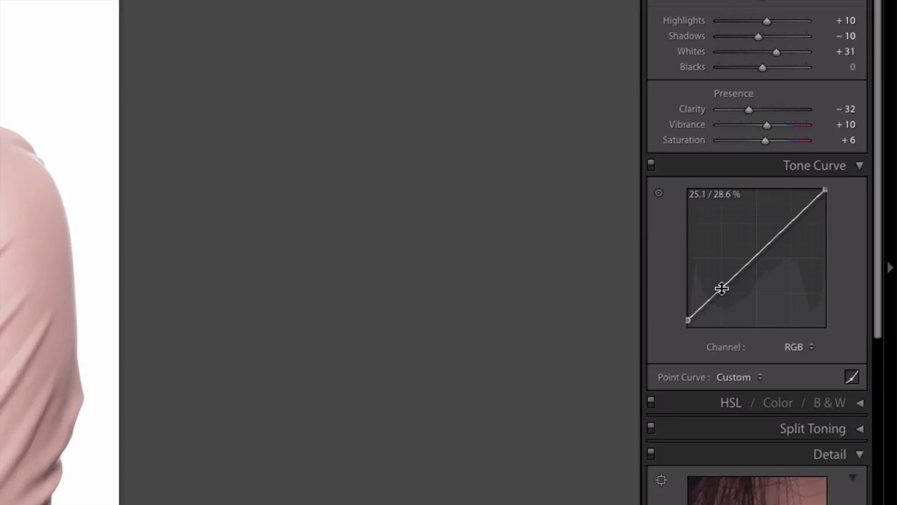
pyautogui.moveTo(721, 296); pyautogui.dragTo(722, 298)
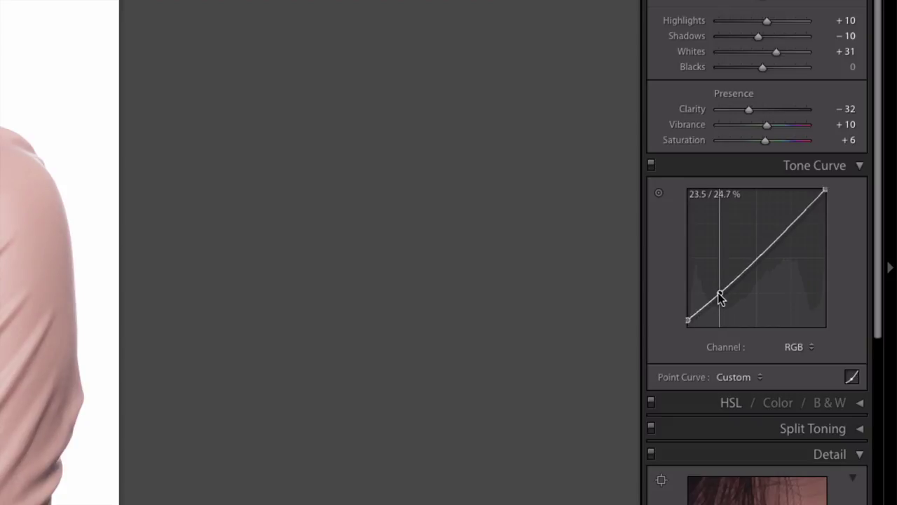
pyautogui.moveTo(721, 297); pyautogui.dragTo(721, 300)
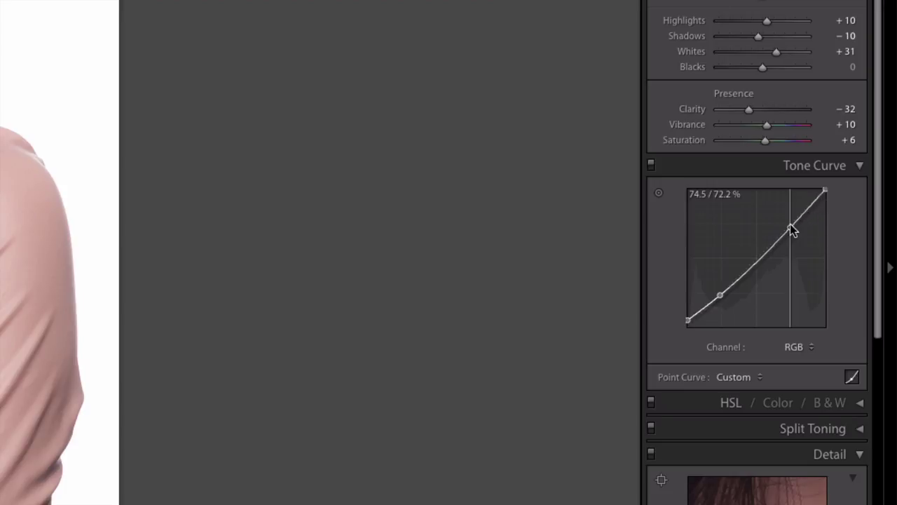
pyautogui.moveTo(789, 224); pyautogui.dragTo(788, 225)
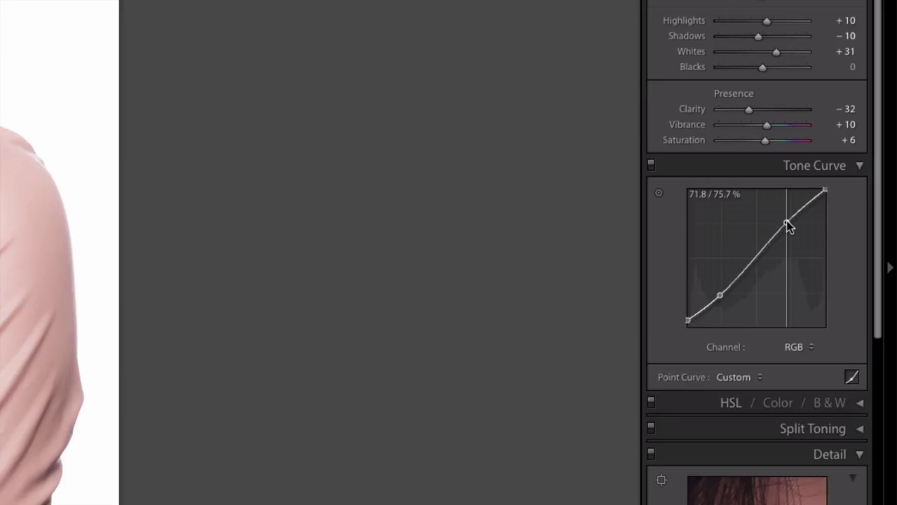
pyautogui.moveTo(788, 225); pyautogui.dragTo(786, 224)
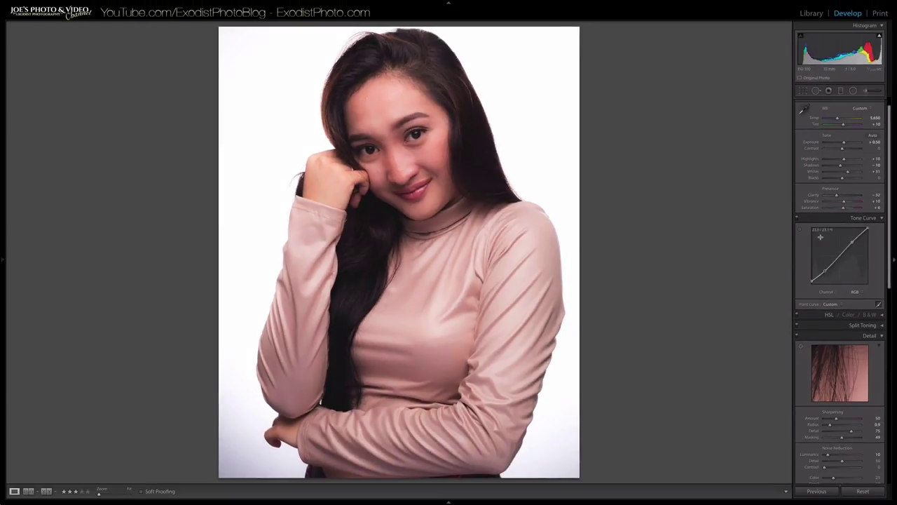
# Step: Compare the full portrait with and without the tone curve adjustment
pyautogui.click(798, 218)
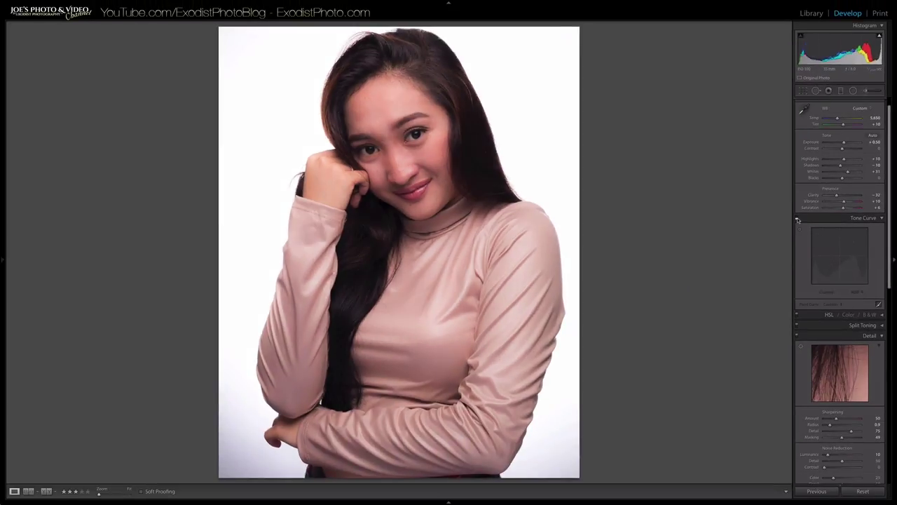
pyautogui.click(798, 220)
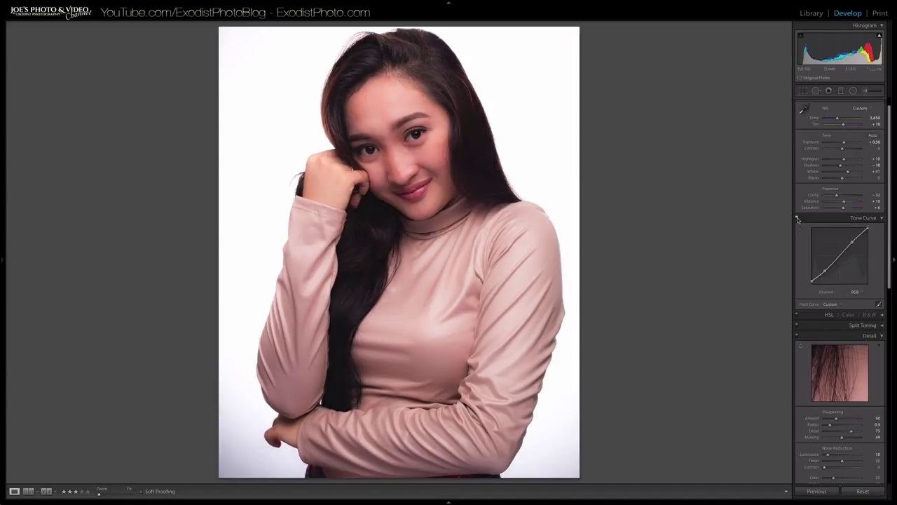
pyautogui.click(797, 219)
pyautogui.click(798, 219)
pyautogui.click(798, 220)
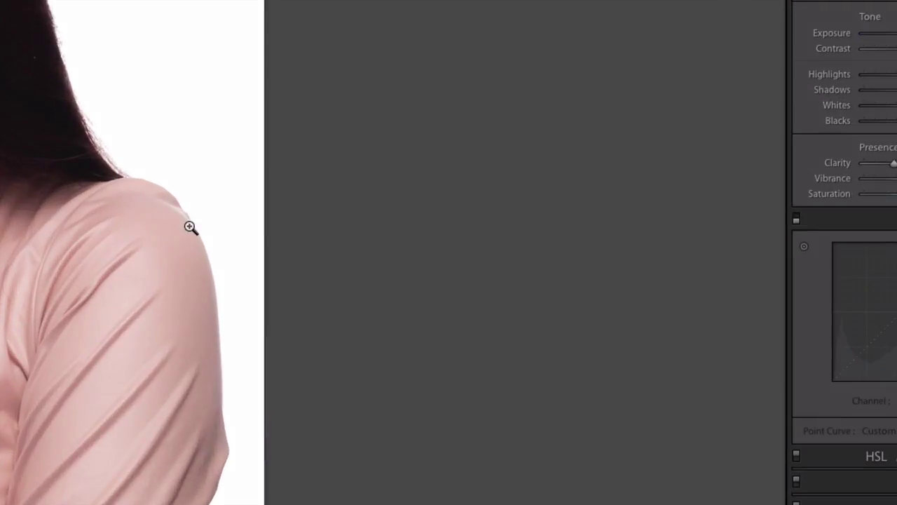
# Step: Inspect the effect of the tone curve on the face at 1:1 by switching the adjustment off and on
pyautogui.click(77, 221)
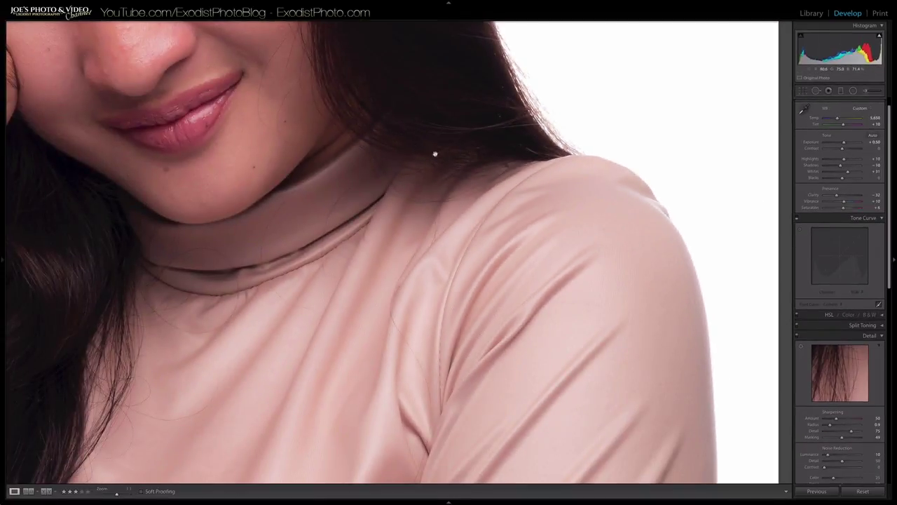
pyautogui.moveTo(460, 180); pyautogui.dragTo(541, 295)
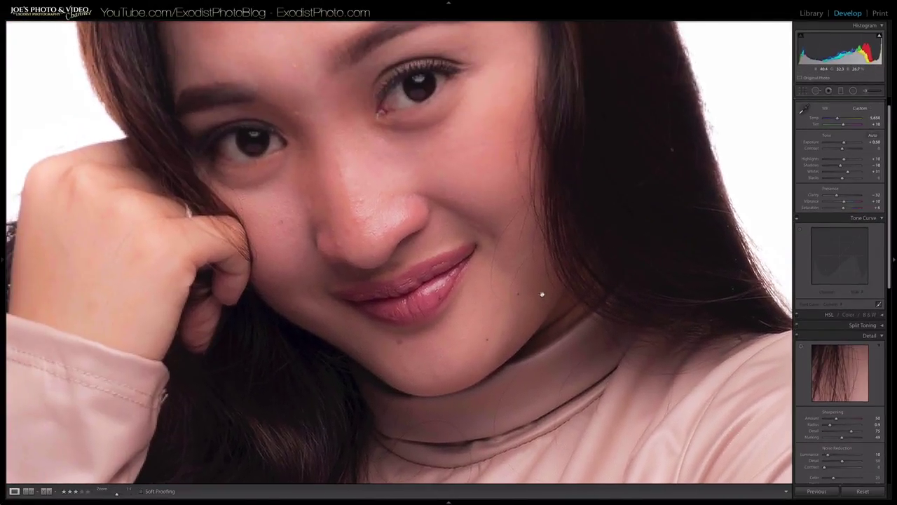
pyautogui.click(797, 218)
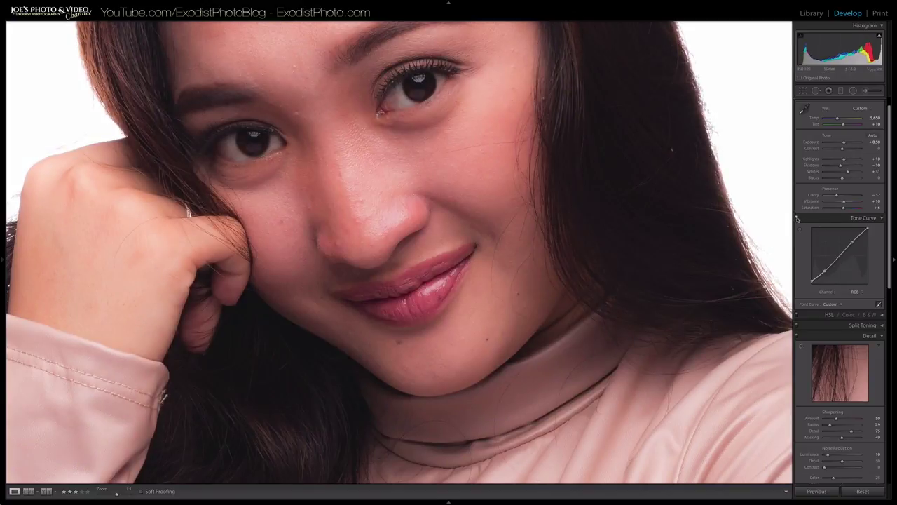
pyautogui.click(797, 219)
pyautogui.click(797, 219)
pyautogui.click(798, 219)
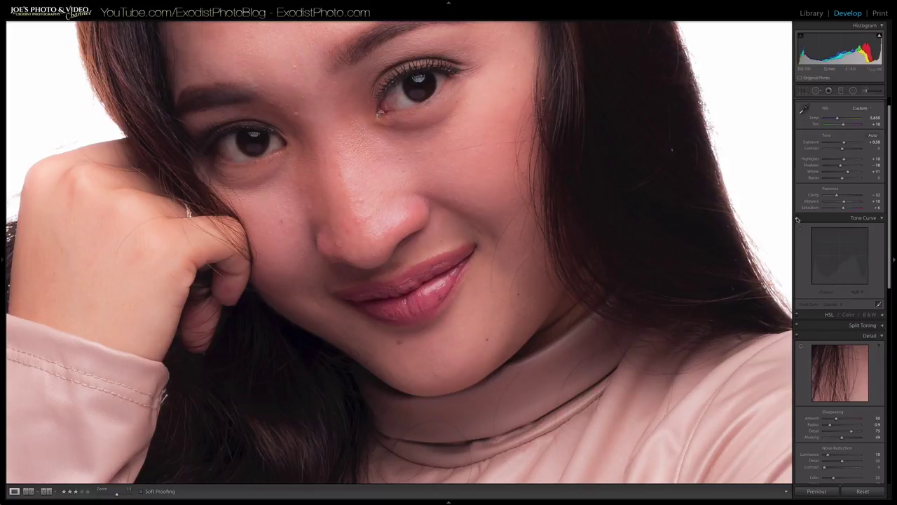
pyautogui.click(797, 218)
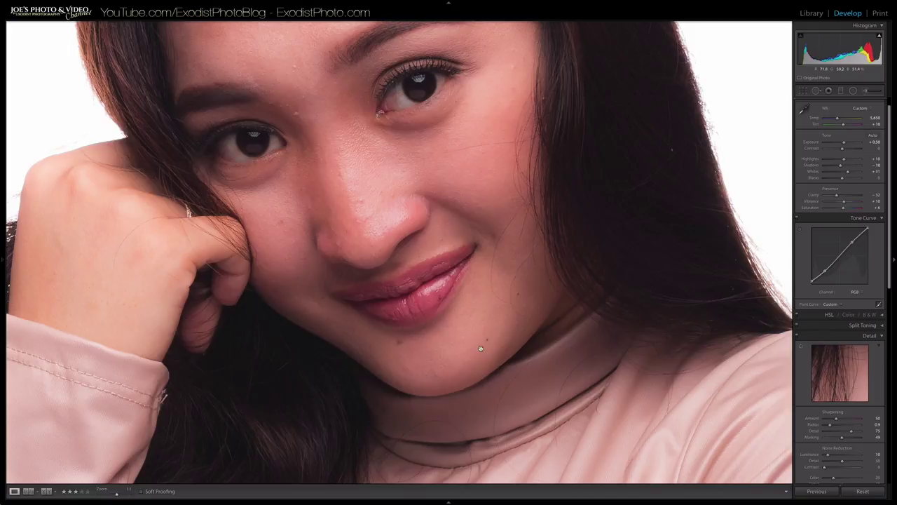
pyautogui.click(796, 220)
pyautogui.click(797, 220)
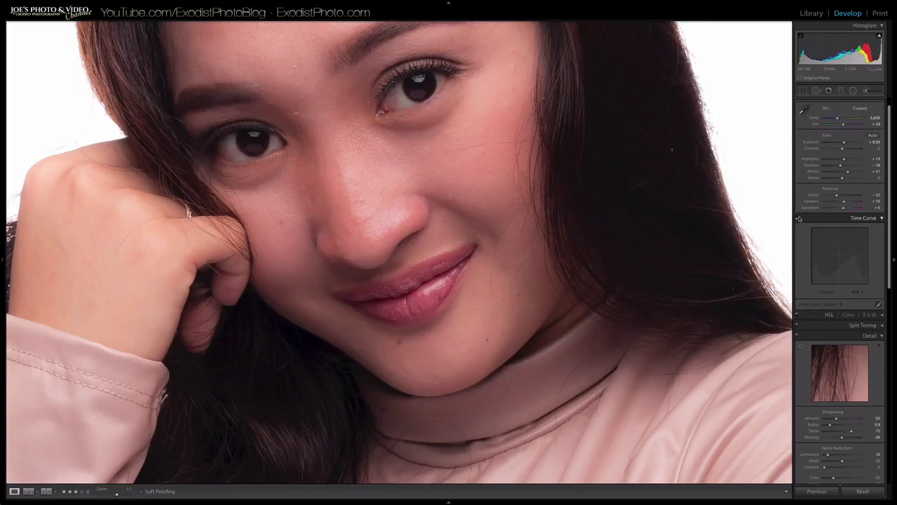
pyautogui.click(800, 222)
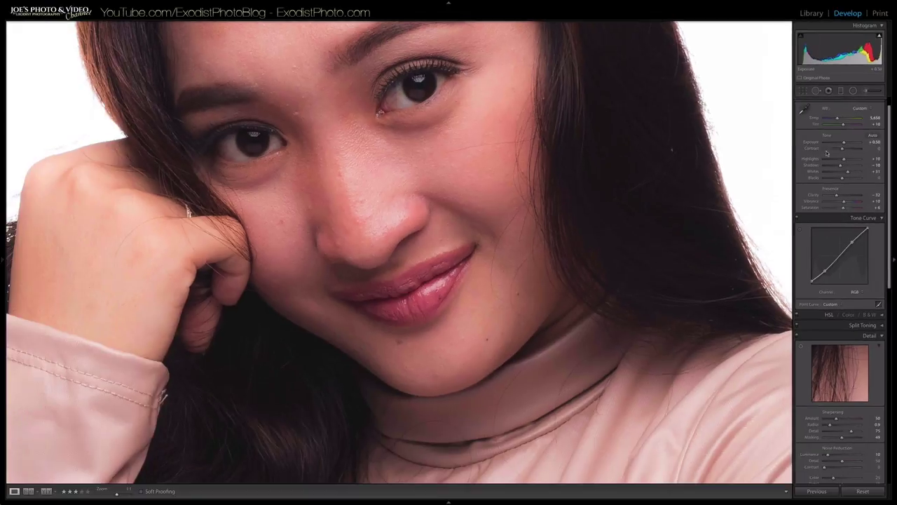
pyautogui.click(527, 165)
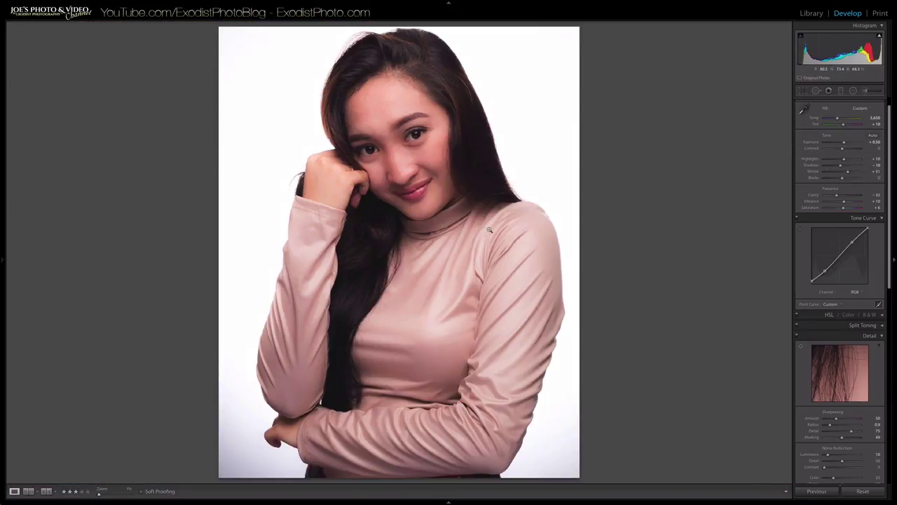
# Step: Add a Paint Overlay post-crop vignette with Amount -12 and Feather 66, and compare the photo with and without it
pyautogui.scroll(-5, 854, 342)
pyautogui.scroll(-2, 854, 342)
pyautogui.scroll(6, 859, 315)
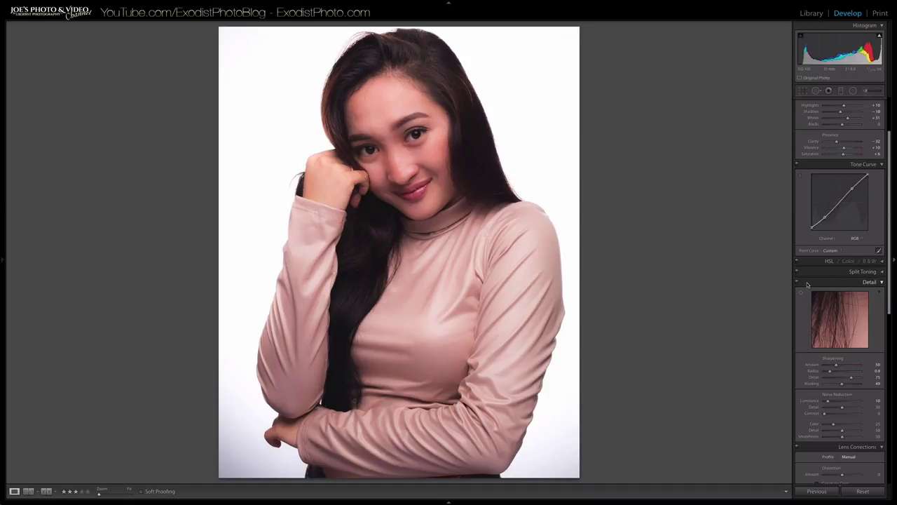
pyautogui.scroll(-5, 810, 285)
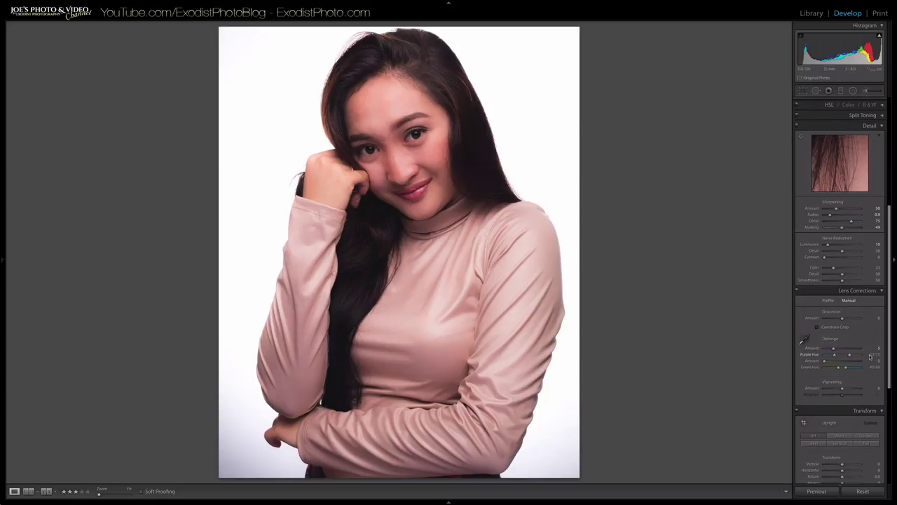
pyautogui.scroll(-6, 861, 369)
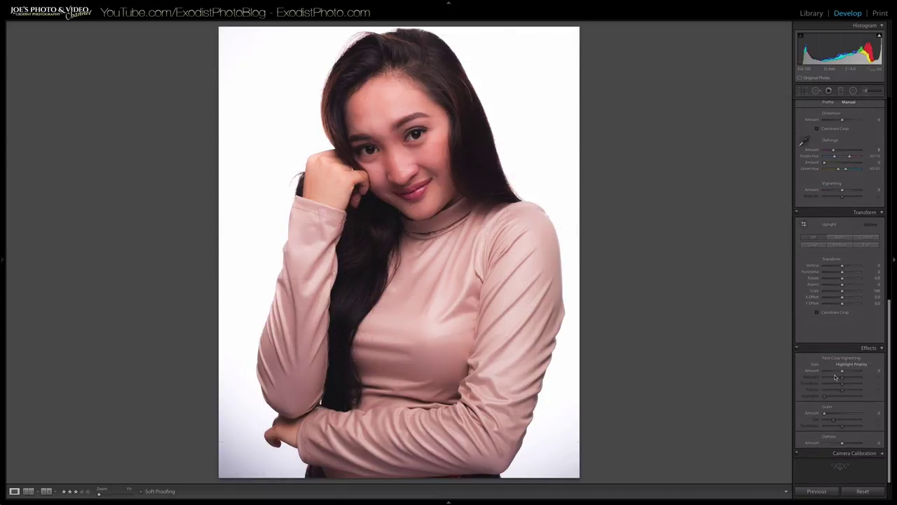
pyautogui.moveTo(844, 374); pyautogui.dragTo(841, 374)
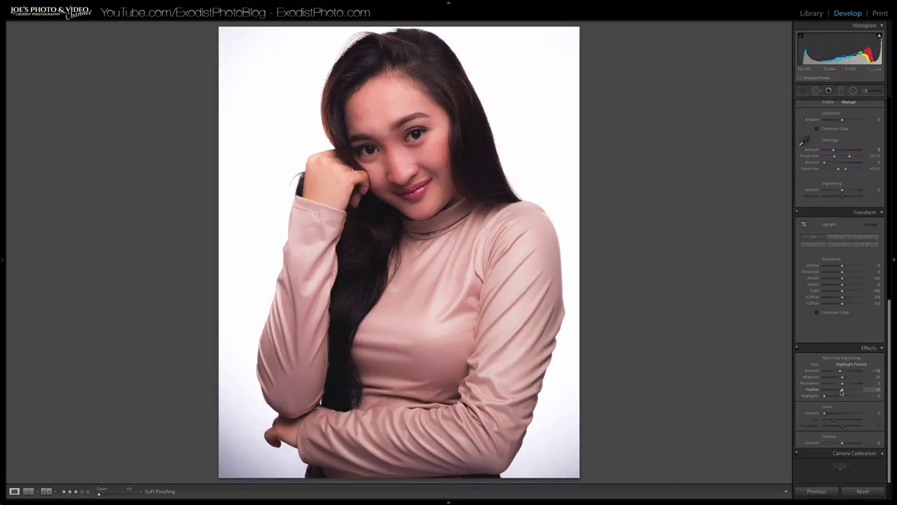
pyautogui.moveTo(843, 391); pyautogui.dragTo(847, 391)
pyautogui.click(869, 367)
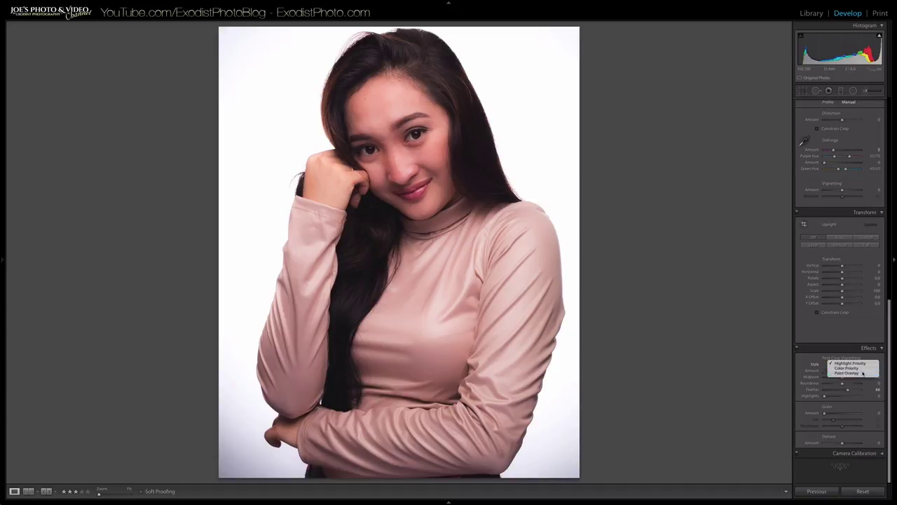
pyautogui.click(863, 373)
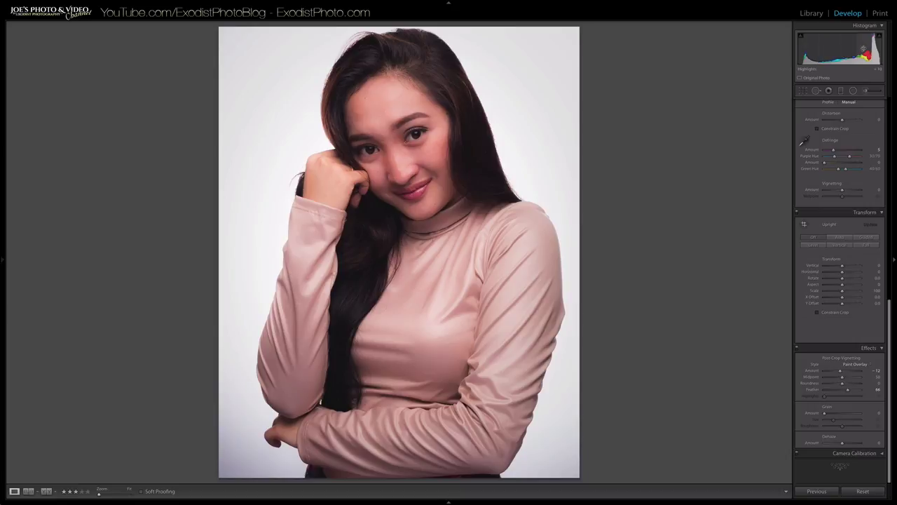
pyautogui.click(797, 348)
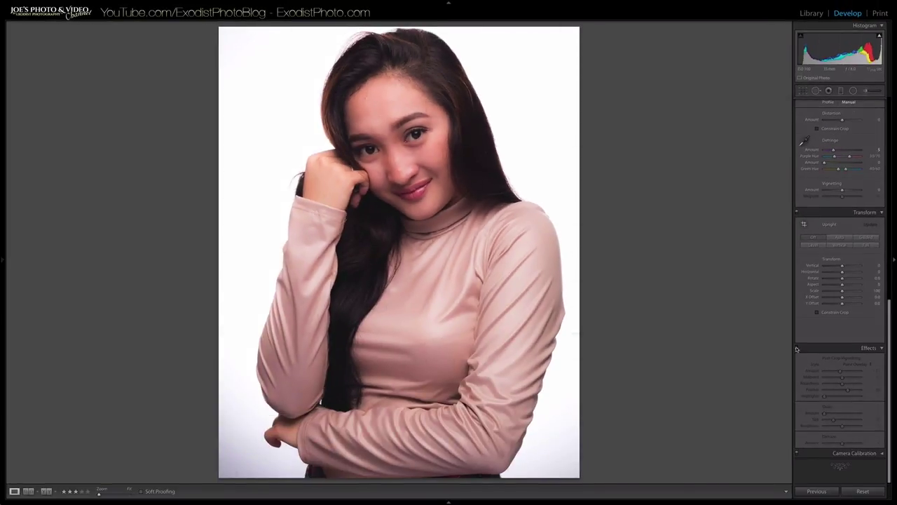
pyautogui.click(797, 349)
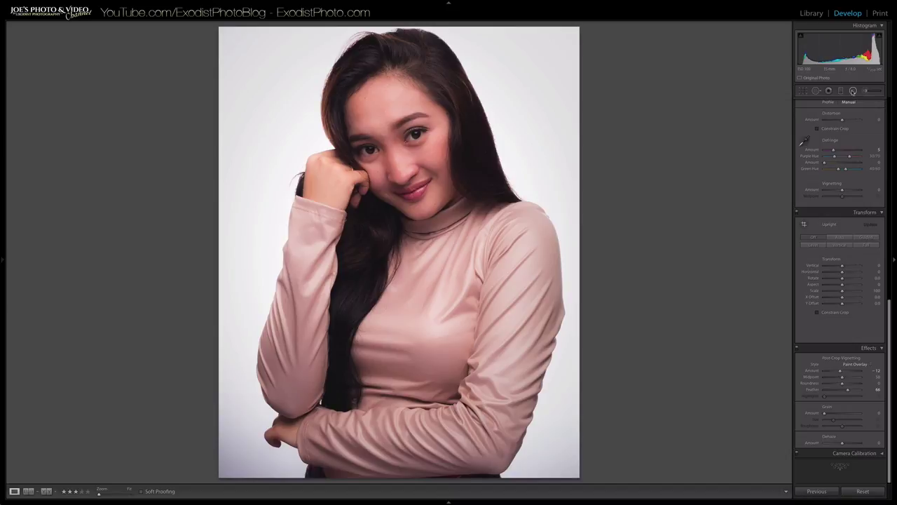
# Step: Start a new radial filter and reset its Contrast, Clarity and Saturation to 0
pyautogui.click(853, 91)
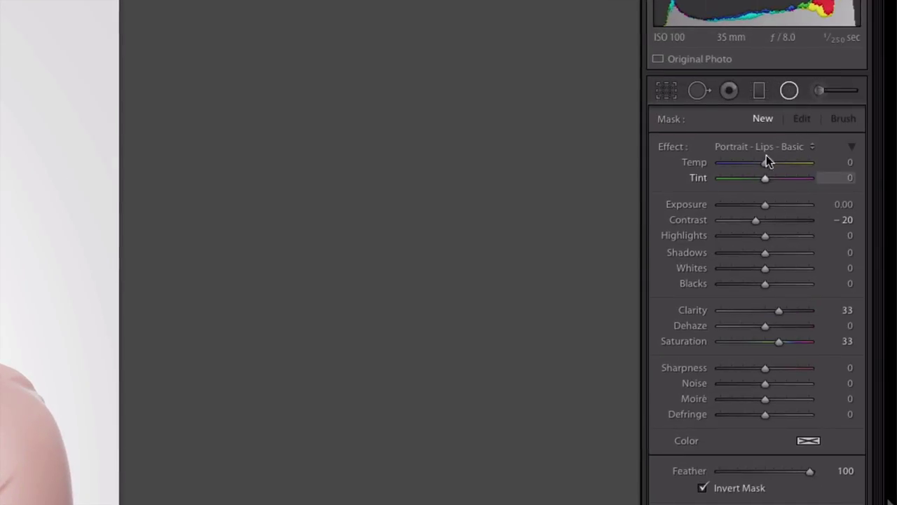
pyautogui.doubleClick(693, 216)
pyautogui.doubleClick(695, 315)
pyautogui.doubleClick(684, 341)
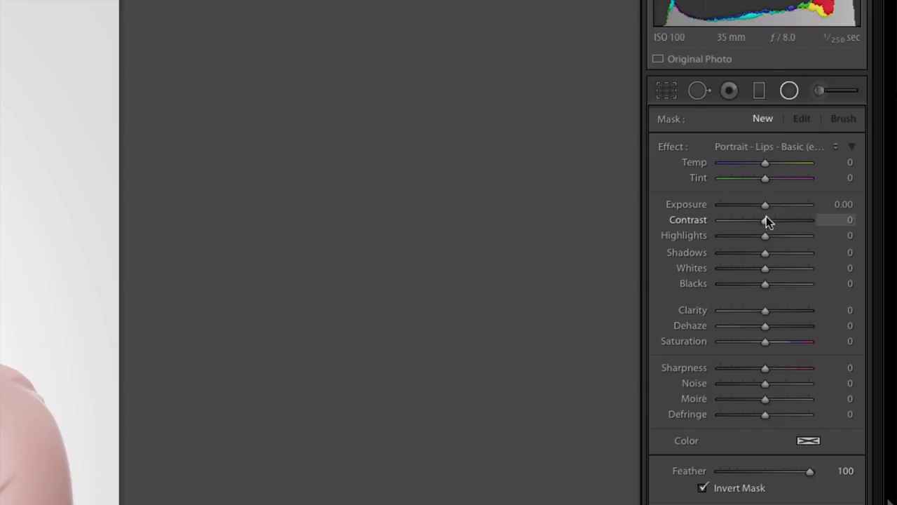
# Step: Set the radial filter to Contrast -32, Shadows 34, Whites 16 and Blacks 8, with Invert Mask turned off
pyautogui.moveTo(766, 220); pyautogui.dragTo(752, 223)
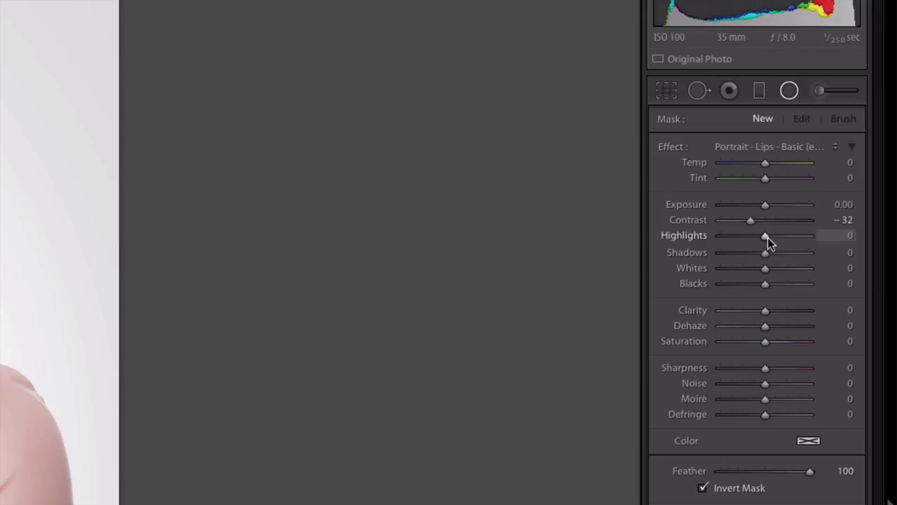
pyautogui.moveTo(764, 253); pyautogui.dragTo(778, 253)
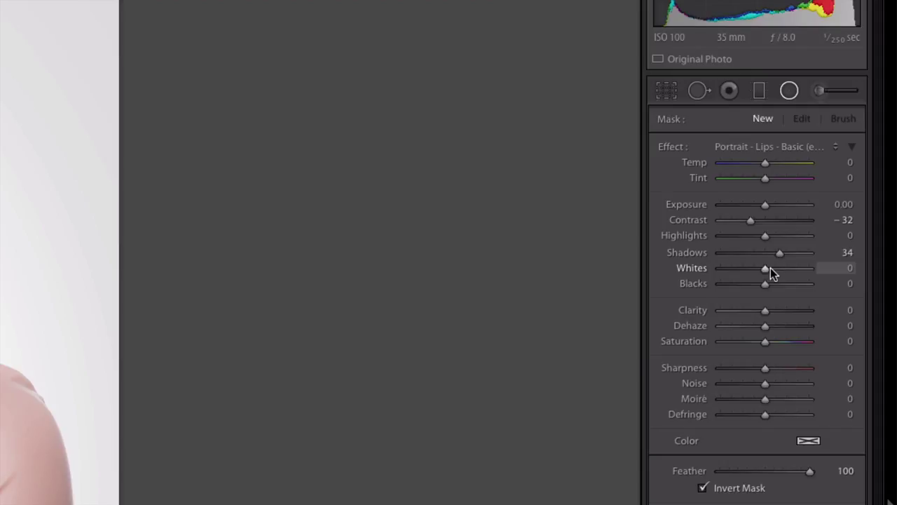
pyautogui.moveTo(766, 268); pyautogui.dragTo(772, 269)
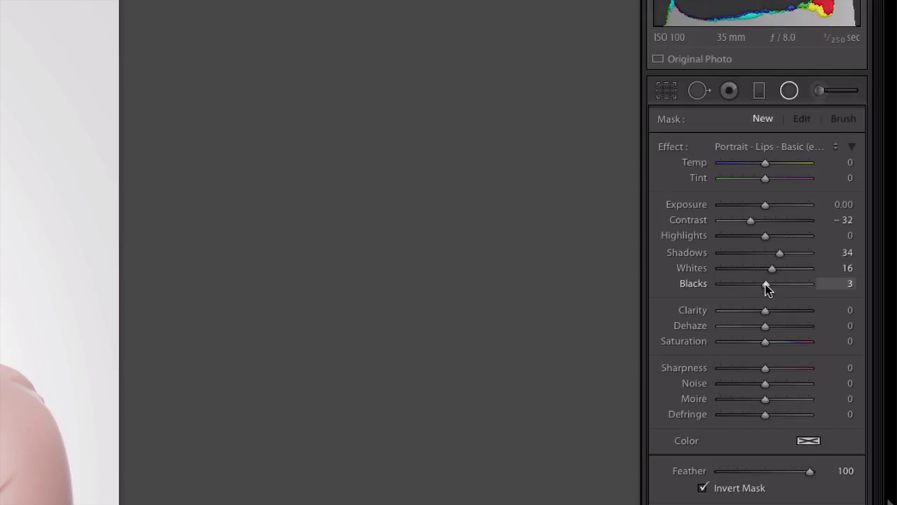
pyautogui.moveTo(765, 284); pyautogui.dragTo(769, 286)
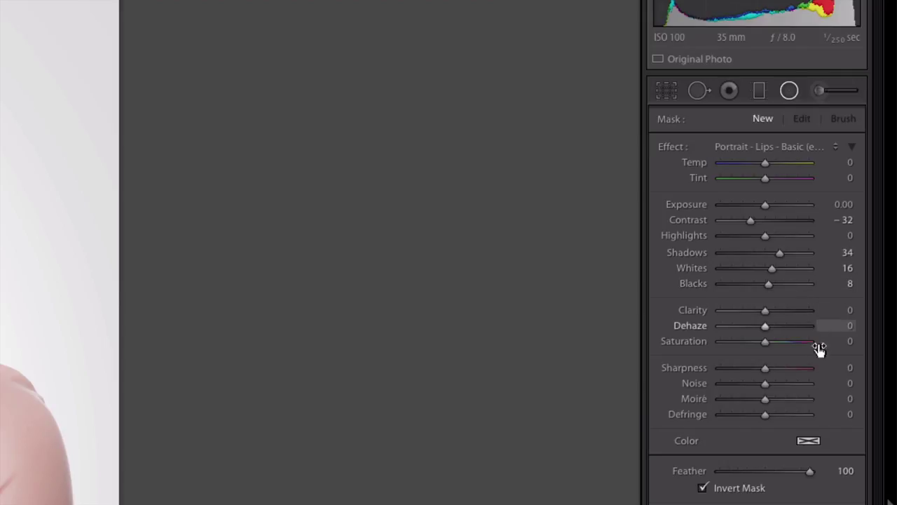
pyautogui.scroll(-1, 765, 479)
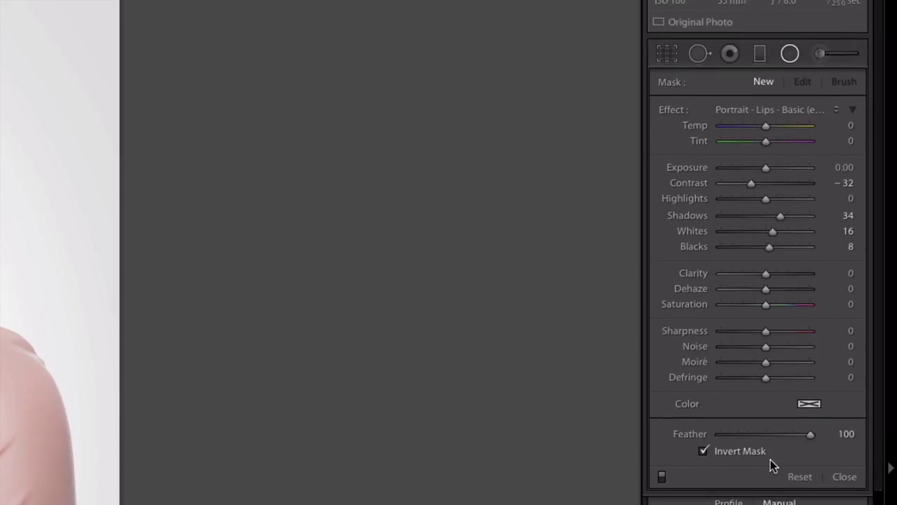
pyautogui.click(703, 452)
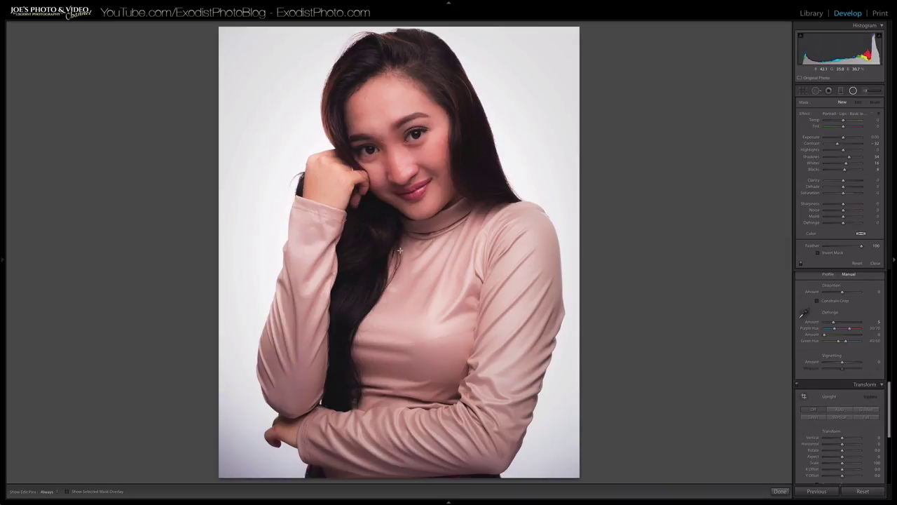
# Step: Draw a large elliptical radial filter around the woman, adjust its width and height, and centre it on her face
pyautogui.moveTo(402, 261); pyautogui.dragTo(631, 503)
pyautogui.moveTo(631, 251); pyautogui.dragTo(609, 251)
pyautogui.moveTo(594, 251); pyautogui.dragTo(593, 251)
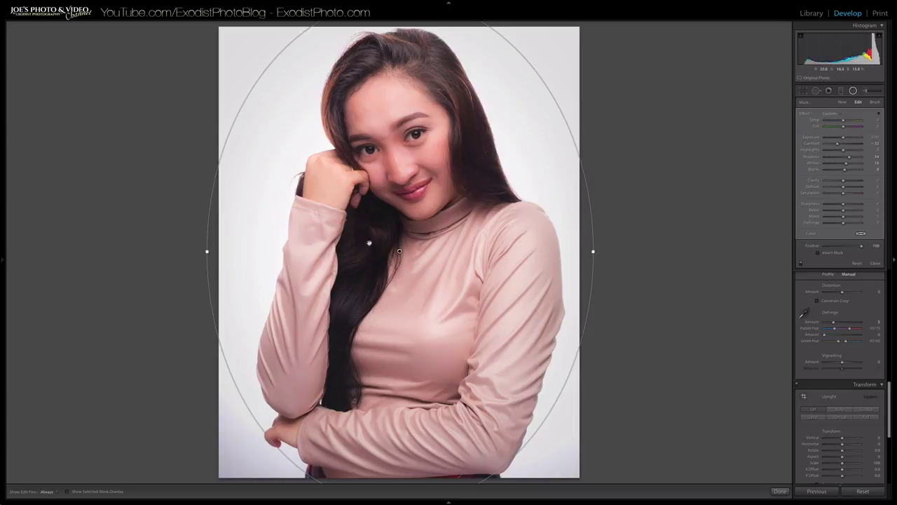
pyautogui.moveTo(399, 250); pyautogui.dragTo(402, 347)
pyautogui.moveTo(402, 95); pyautogui.dragTo(403, 42)
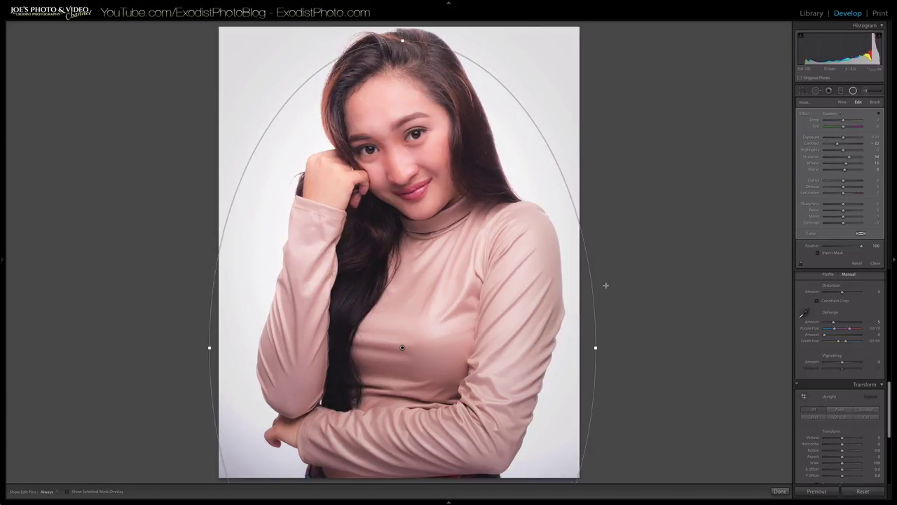
pyautogui.moveTo(601, 349); pyautogui.dragTo(604, 348)
pyautogui.moveTo(407, 326); pyautogui.dragTo(415, 180)
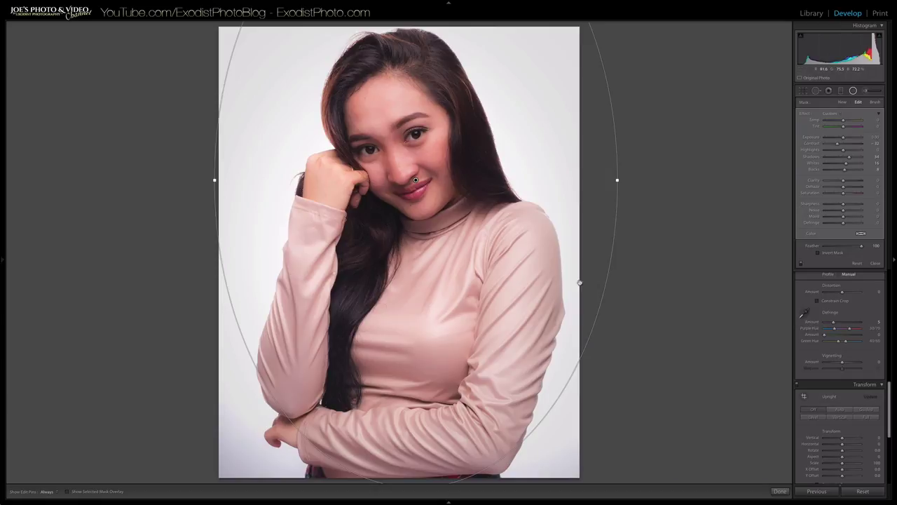
pyautogui.click(781, 492)
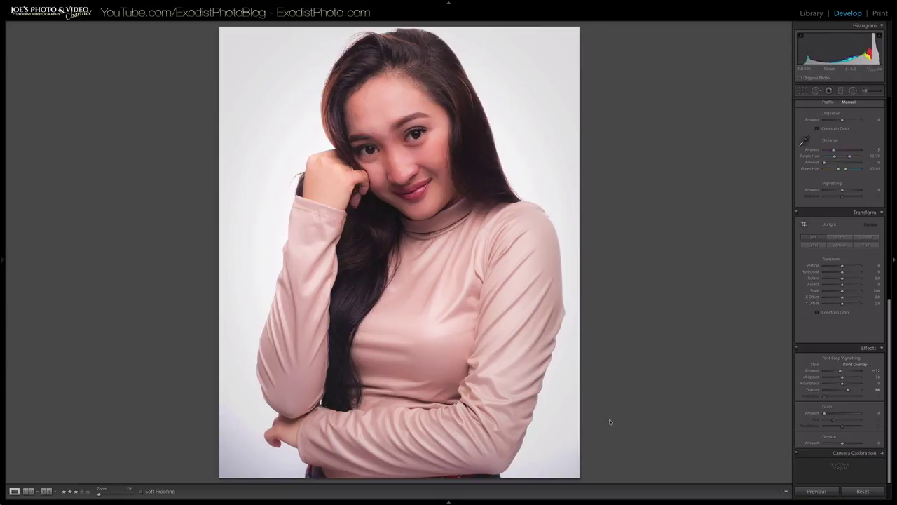
# Step: Heal the small light specks in the dark hair beside the woman's face with Spot Removal in Heal mode
pyautogui.click(401, 123)
pyautogui.scroll(-3, 449, 161)
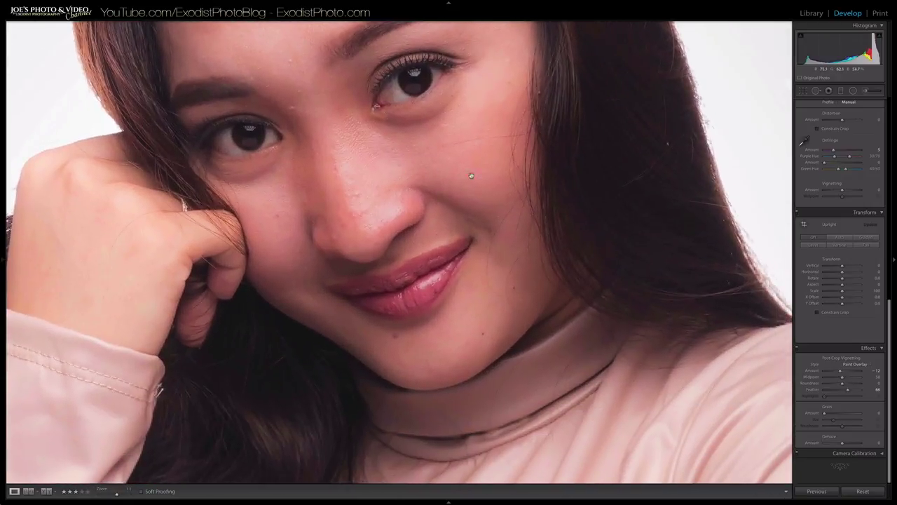
pyautogui.click(817, 91)
pyautogui.click(668, 144)
pyautogui.click(728, 282)
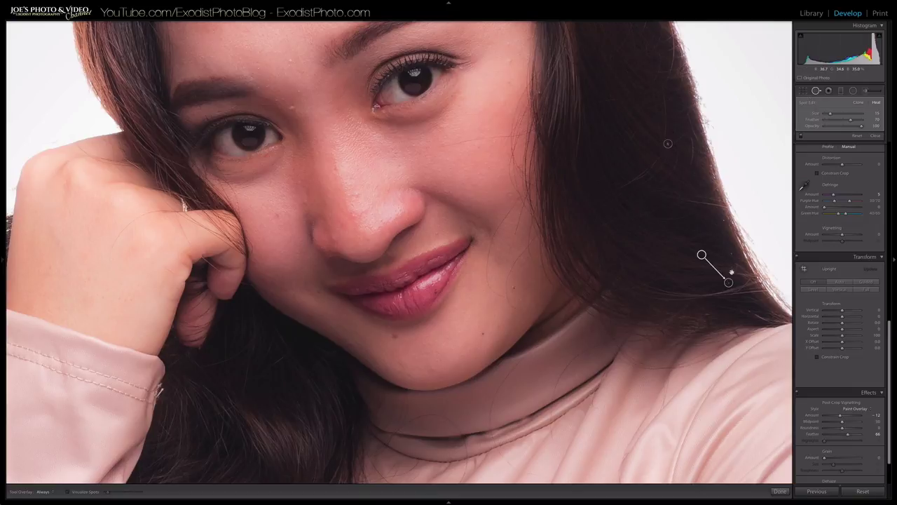
pyautogui.click(732, 252)
pyautogui.click(723, 220)
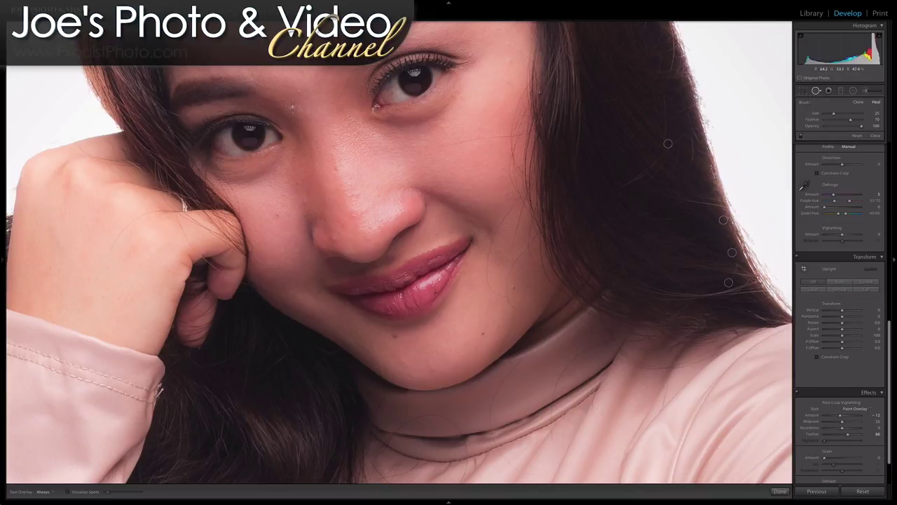
# Step: Enlarge the healing brush, heal the blemishes near the inner brow, nose and forehead and a spot in the hair, and finish healing
pyautogui.scroll(2, 296, 105)
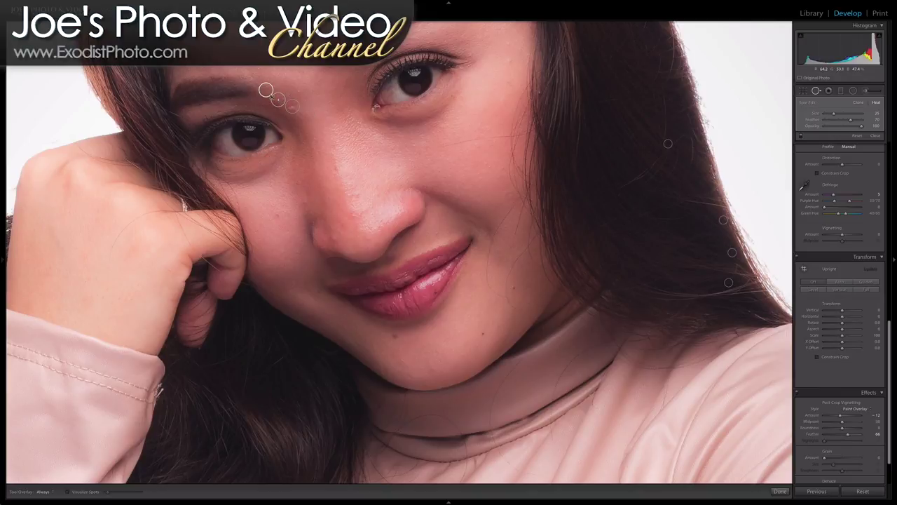
pyautogui.click(277, 100)
pyautogui.click(277, 100)
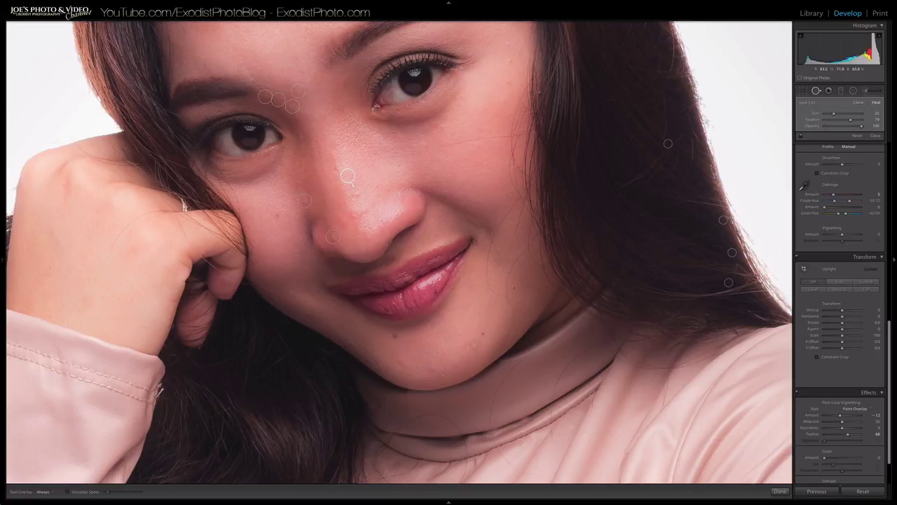
pyautogui.scroll(5, 444, 360)
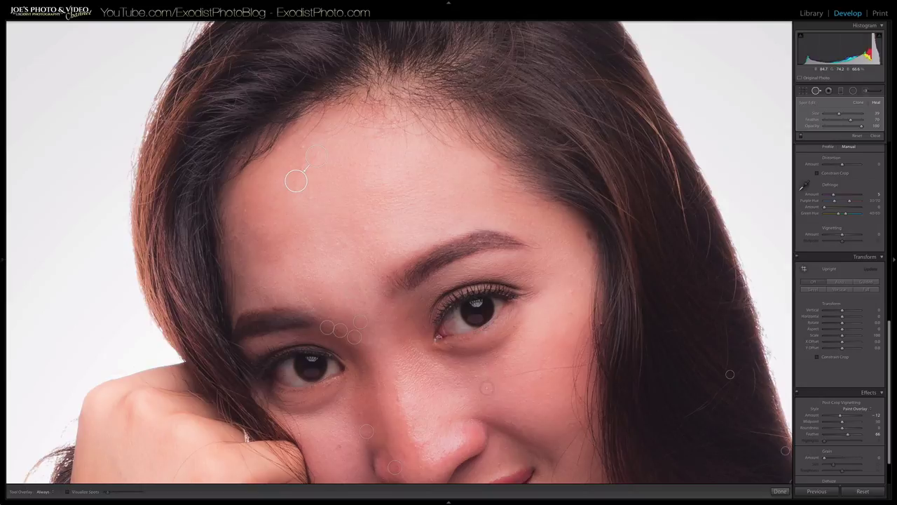
pyautogui.click(601, 324)
pyautogui.click(788, 491)
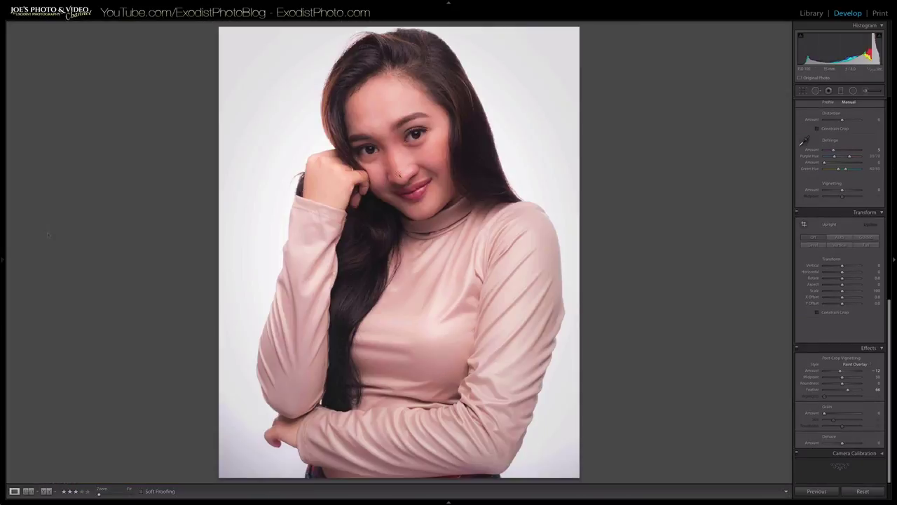
# Step: Paint over the woman's facial skin with an adjustment brush using the Portrait - Soften Skin - Mild preset
pyautogui.moveTo(2, 300)
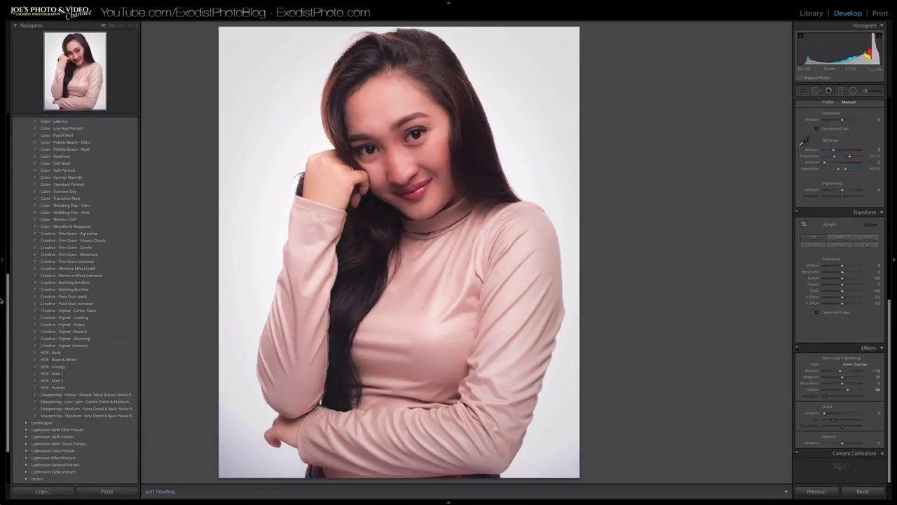
pyautogui.click(113, 27)
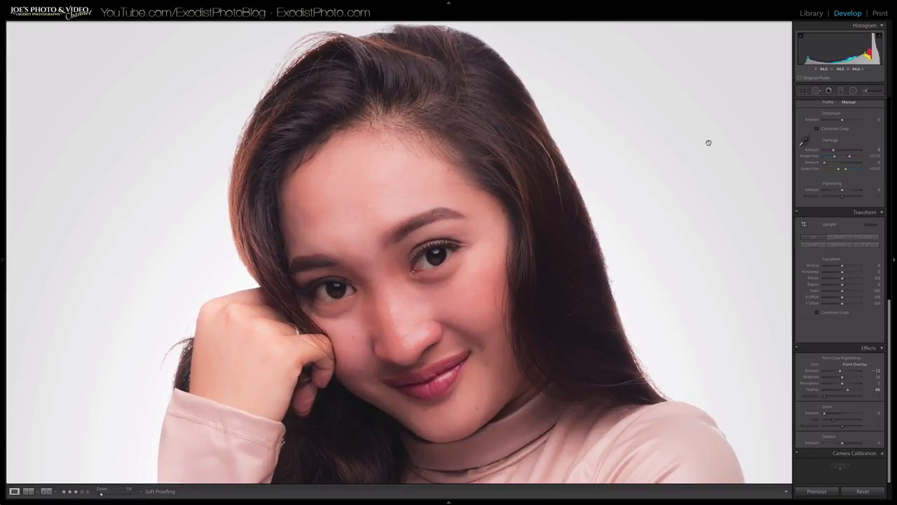
pyautogui.click(865, 91)
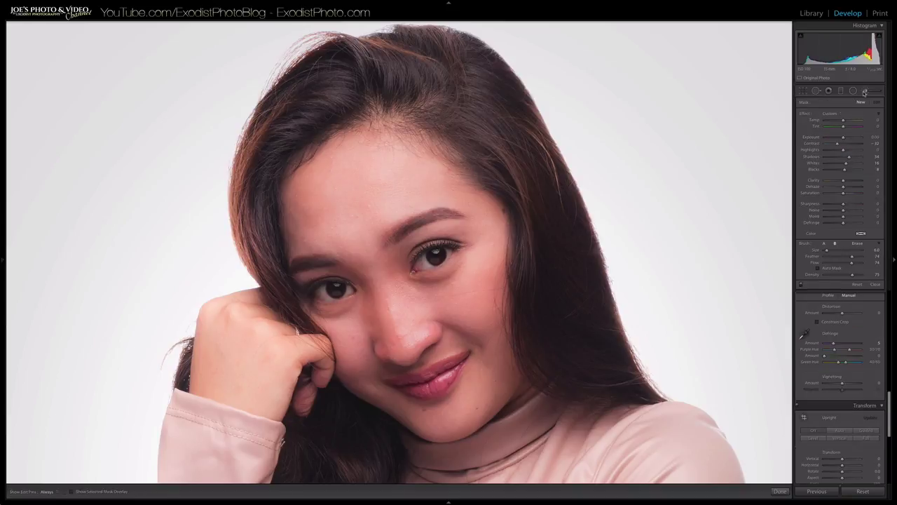
pyautogui.click(839, 113)
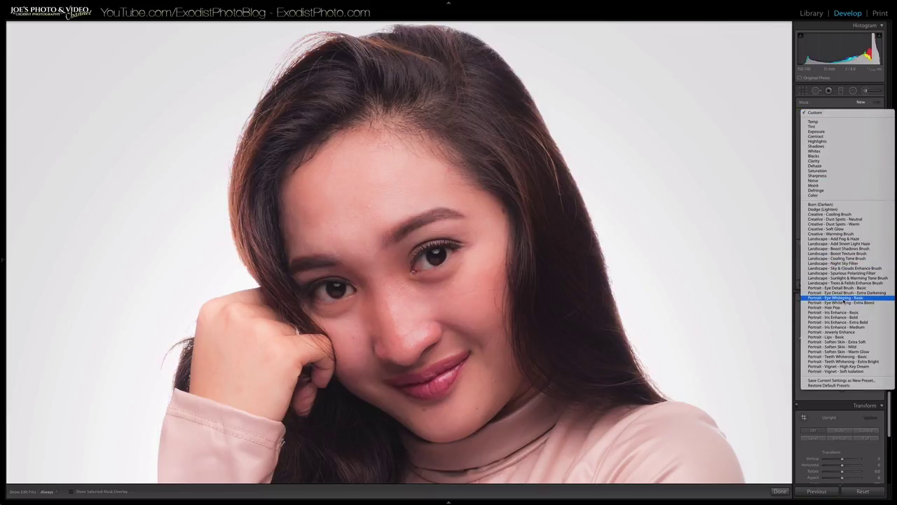
pyautogui.click(849, 347)
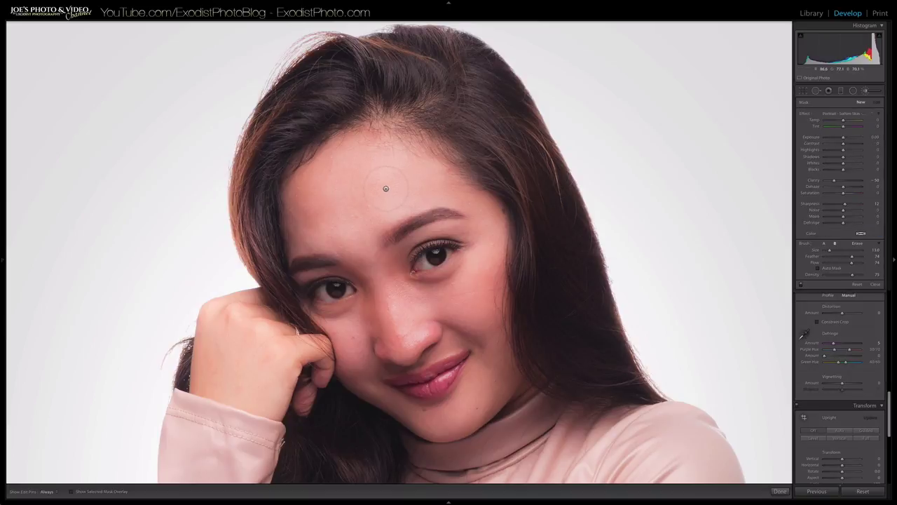
pyautogui.scroll(1, 388, 197)
pyautogui.press('h')
pyautogui.click(352, 196)
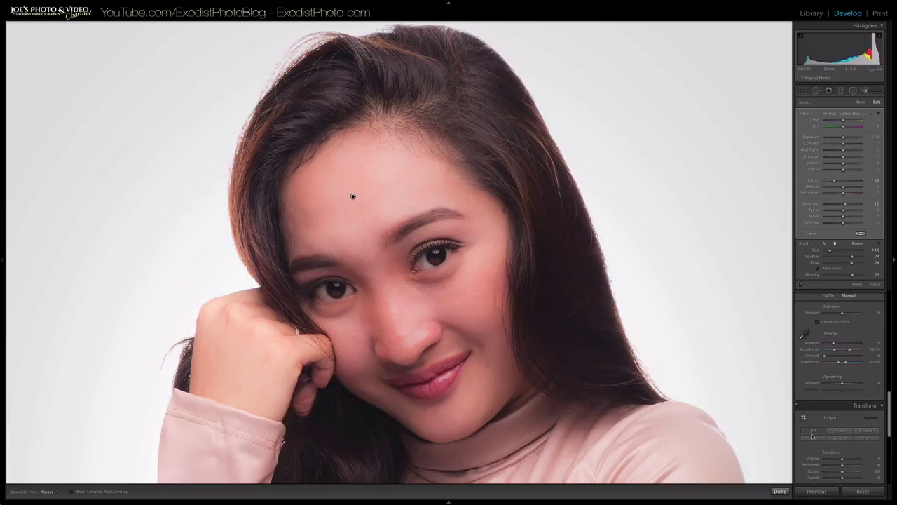
# Step: Paint both eyebrows and the lashes with a new, smaller adjustment brush using the Portrait - Eye Detail Brush - Basic preset, and compare the effect
pyautogui.click(861, 103)
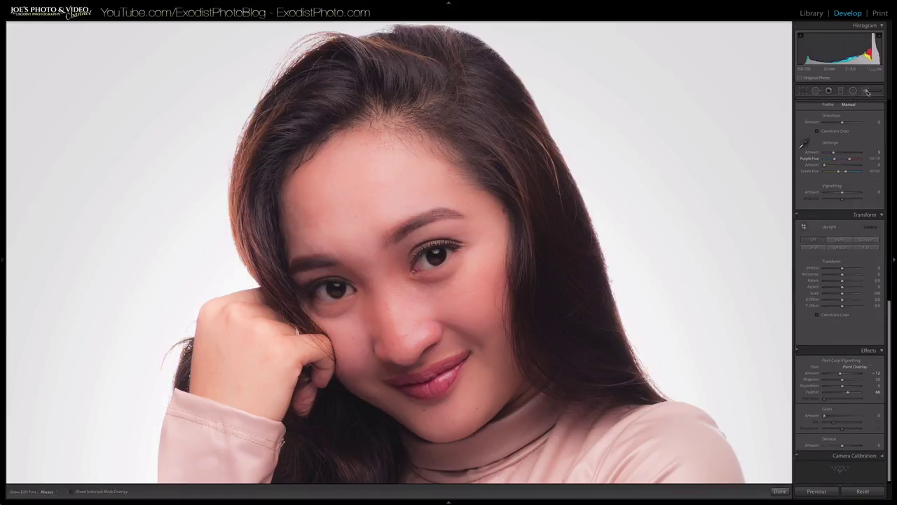
pyautogui.click(852, 113)
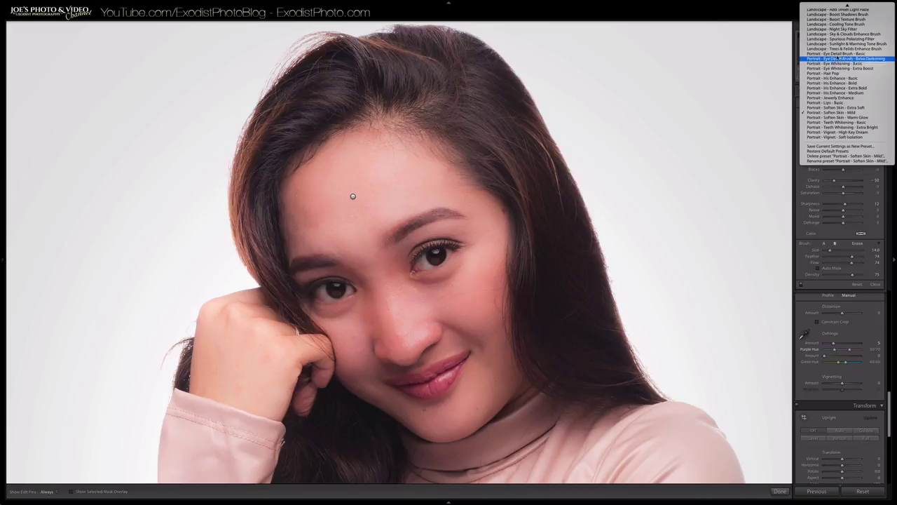
pyautogui.click(840, 54)
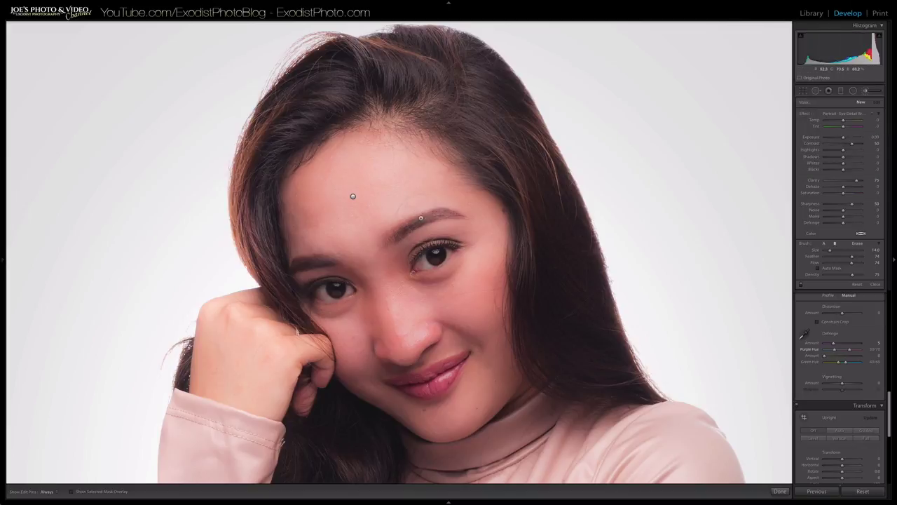
pyautogui.scroll(-5, 401, 235)
pyautogui.press('h')
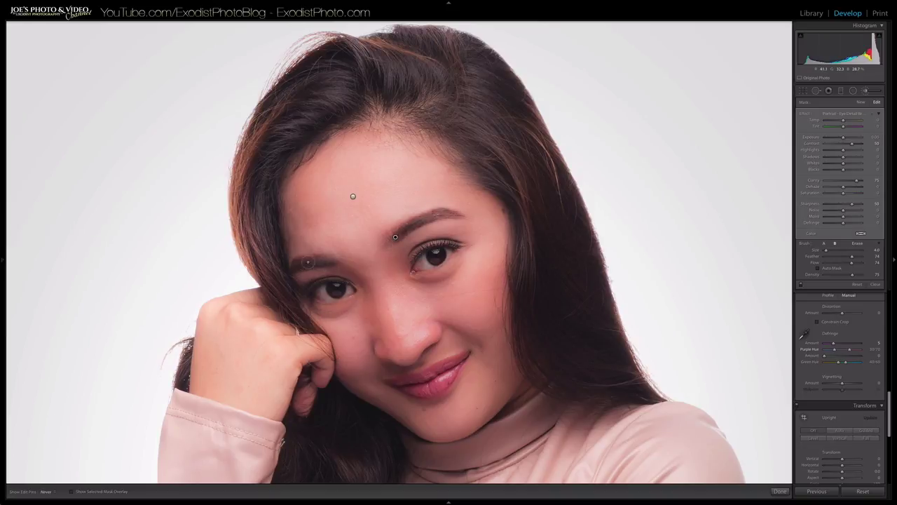
pyautogui.moveTo(395, 237); pyautogui.dragTo(456, 242)
pyautogui.press('[')
pyautogui.press('h')
pyautogui.press('h')
pyautogui.press('h')
pyautogui.press('h')
pyautogui.click(779, 492)
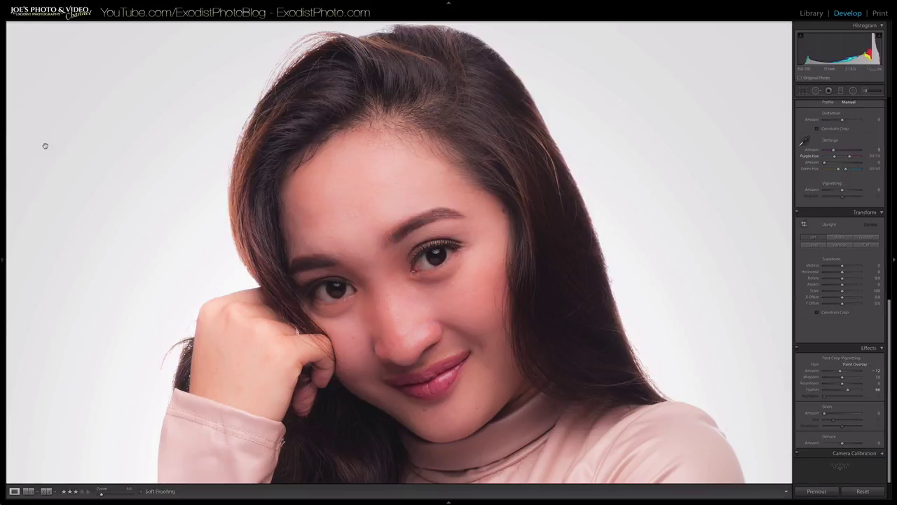
# Step: Brush the whites of both eyes with a new adjustment brush using the Portrait - Eye Whitening - Basic preset
pyautogui.moveTo(2, 91)
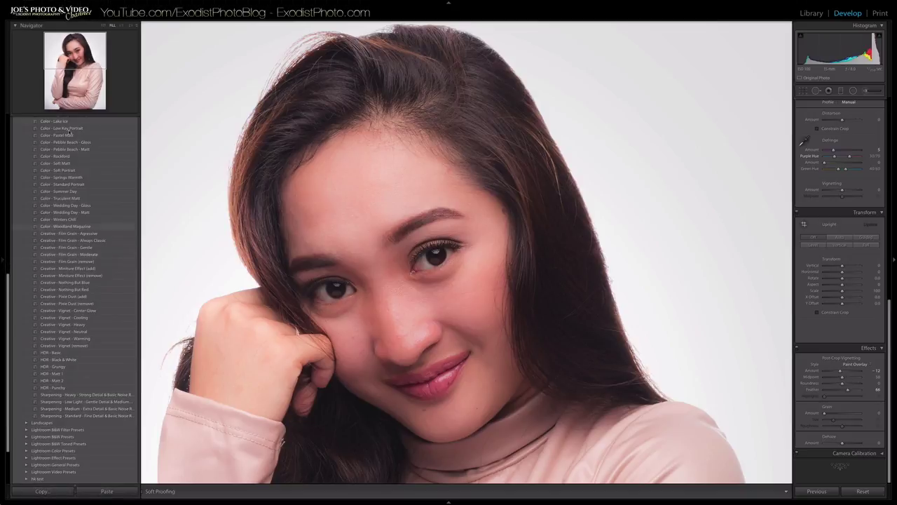
pyautogui.click(122, 27)
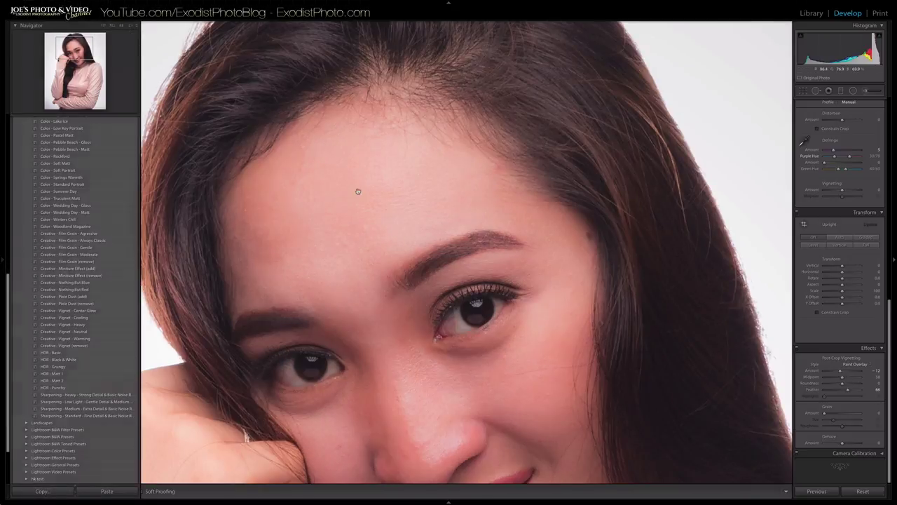
pyautogui.moveTo(368, 222); pyautogui.dragTo(381, 136)
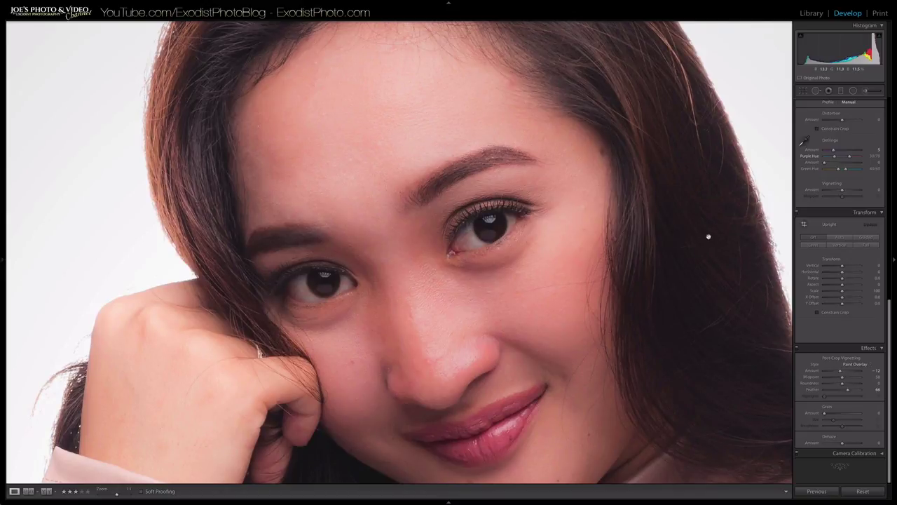
pyautogui.click(865, 90)
pyautogui.click(849, 117)
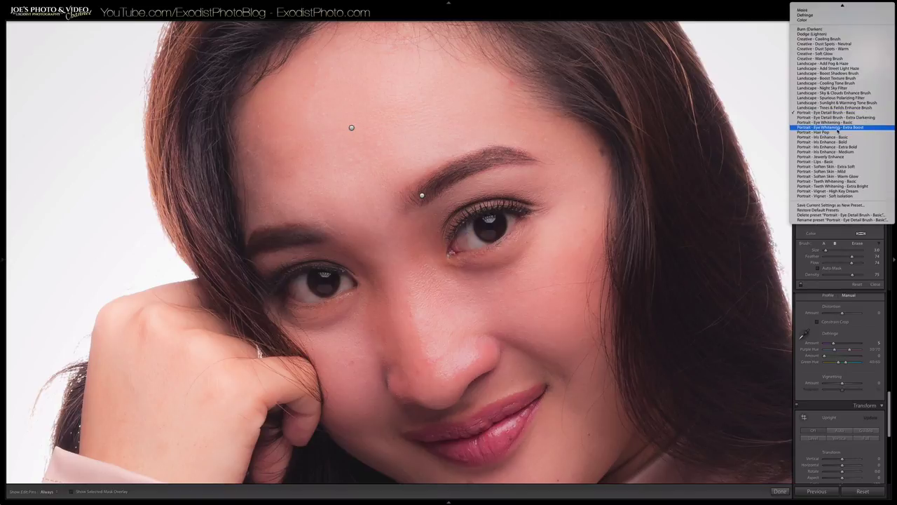
pyautogui.click(825, 122)
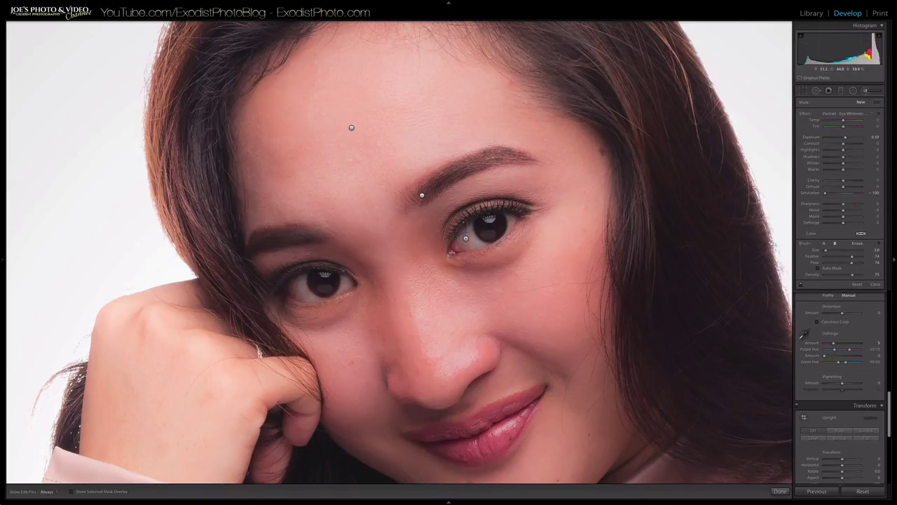
pyautogui.press('h')
pyautogui.moveTo(474, 230); pyautogui.dragTo(463, 238)
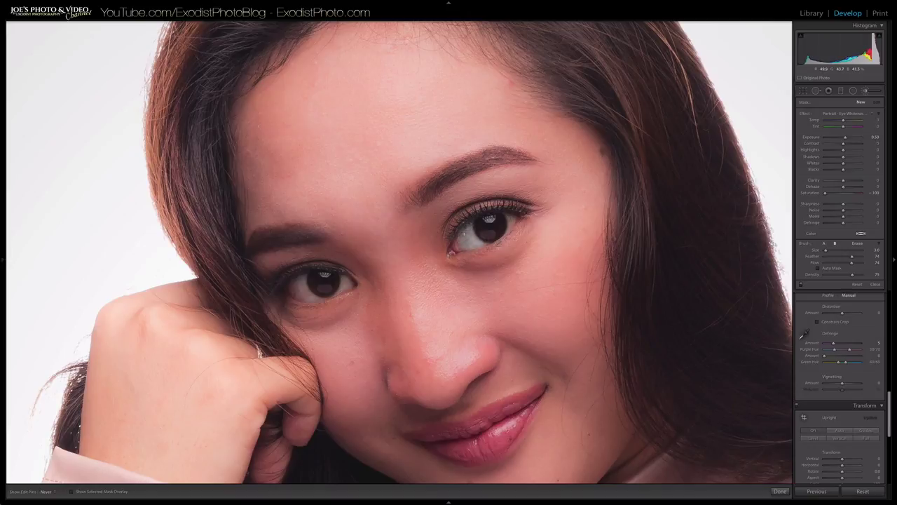
pyautogui.press('h')
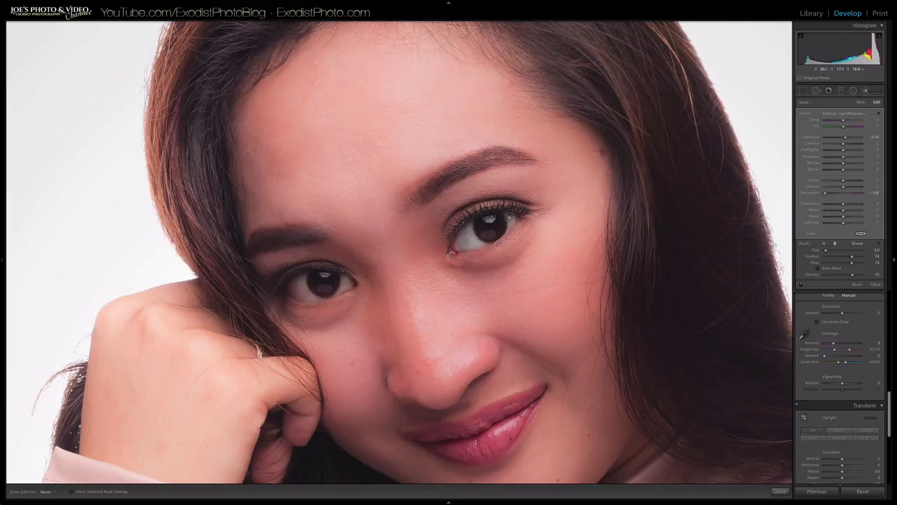
pyautogui.press('h')
pyautogui.press('h')
pyautogui.press('h')
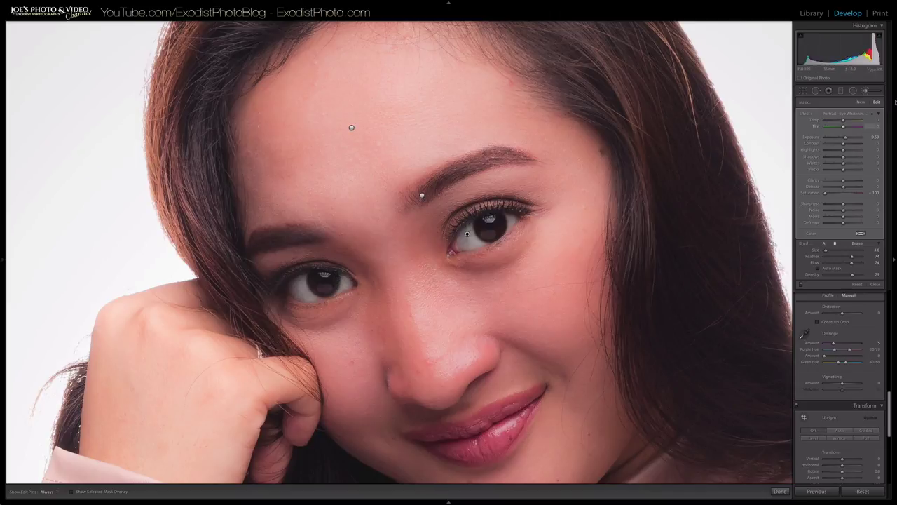
# Step: Draw a small radial filter around one iris, turn on Invert Mask, and apply the Portrait - Iris Enhance - Basic preset
pyautogui.click(861, 102)
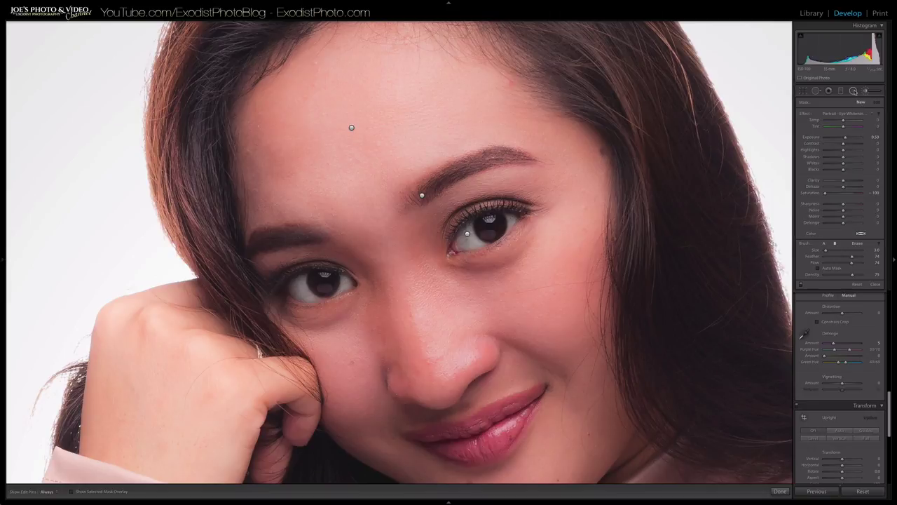
pyautogui.click(854, 90)
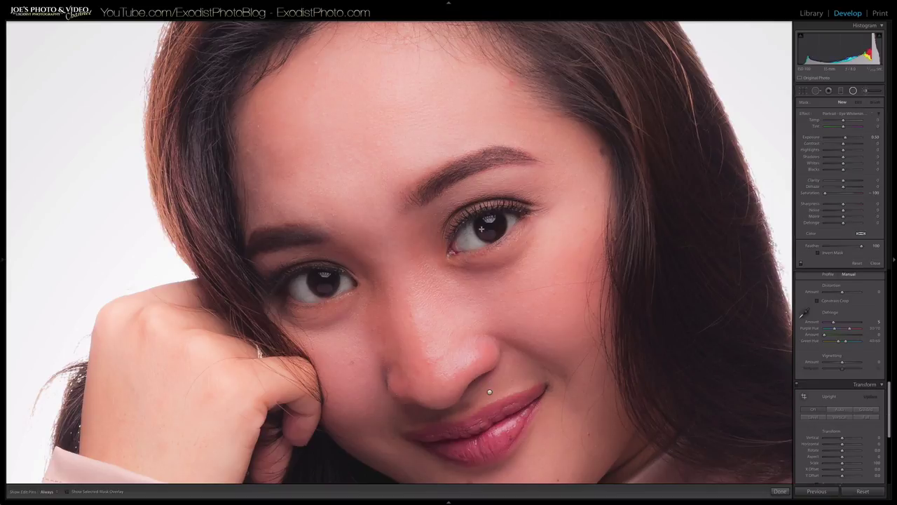
pyautogui.moveTo(489, 223); pyautogui.dragTo(505, 239)
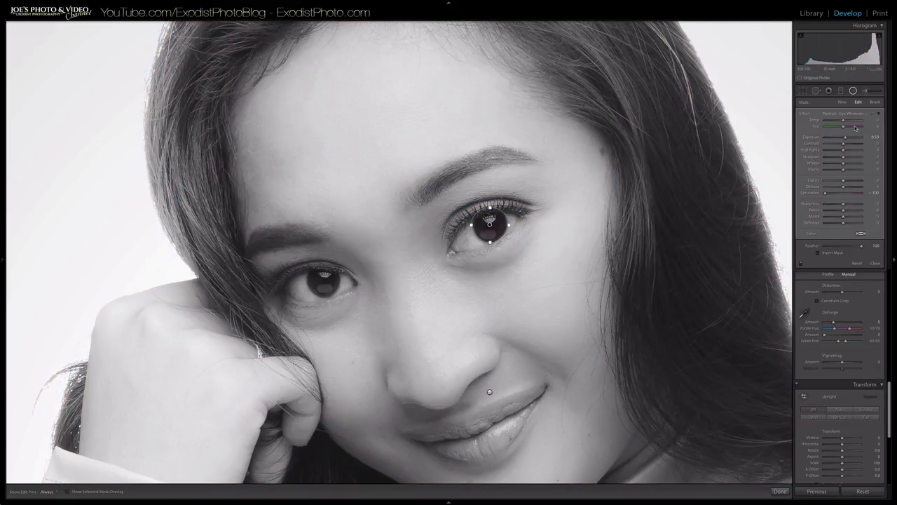
pyautogui.click(818, 253)
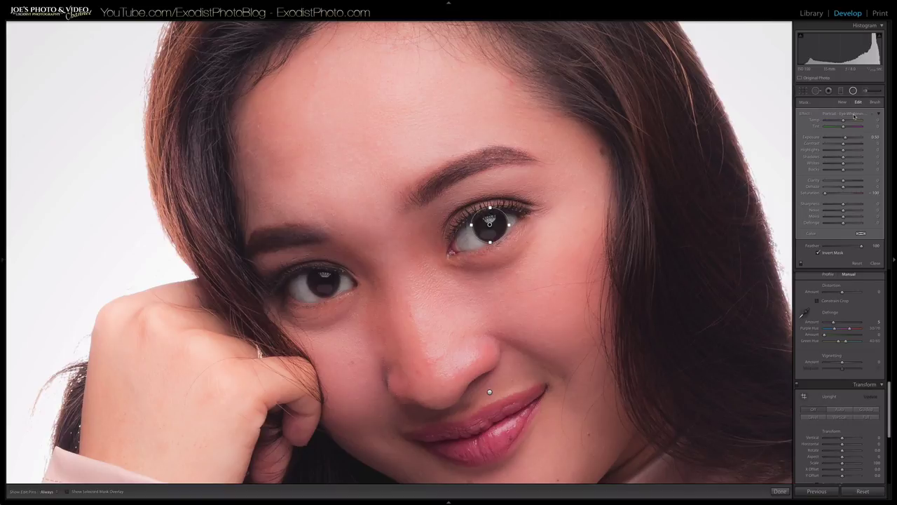
pyautogui.click(854, 115)
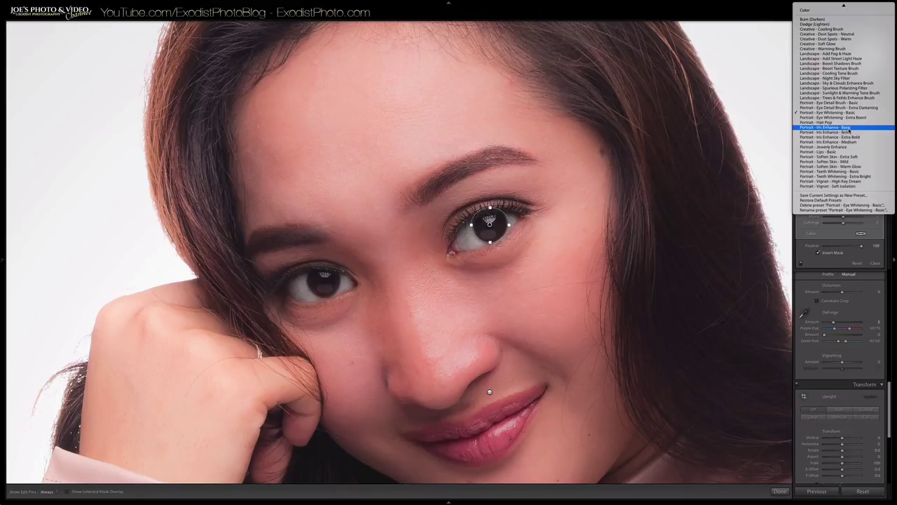
pyautogui.click(849, 129)
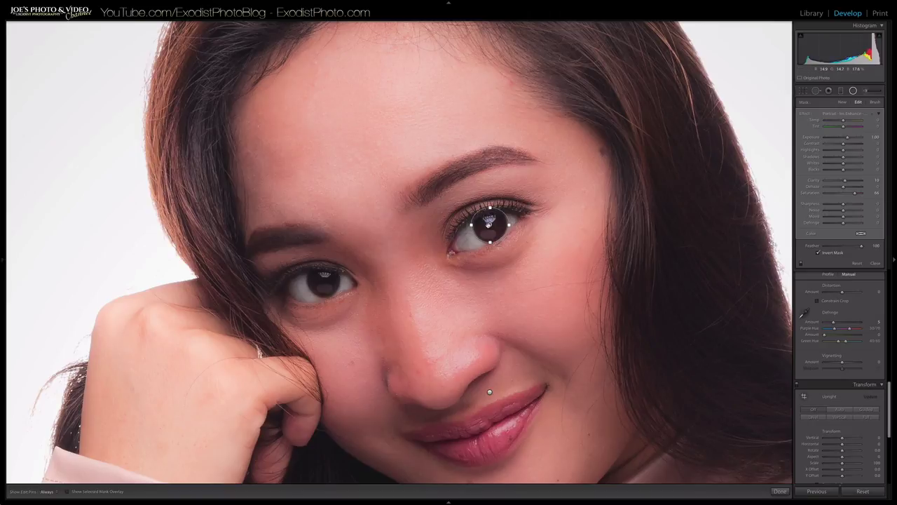
# Step: Duplicate the iris radial filter, move the copy onto the other iris, and finish the radial filter edits
pyautogui.rightClick(489, 225)
pyautogui.click(505, 227)
pyautogui.moveTo(382, 256); pyautogui.dragTo(325, 280)
pyautogui.click(780, 493)
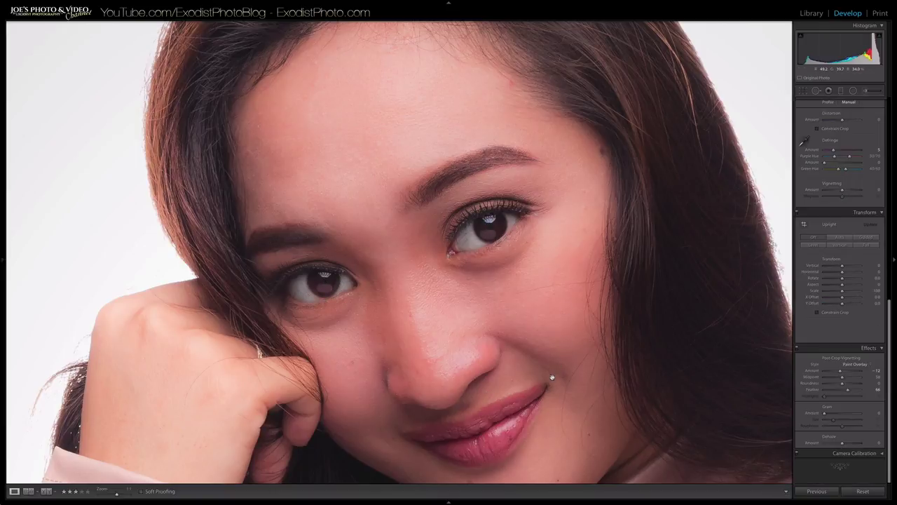
# Step: Paint the lips with a new adjustment brush using the Portrait - Lips - Basic preset, and finish the brush edits
pyautogui.moveTo(560, 341); pyautogui.dragTo(549, 208)
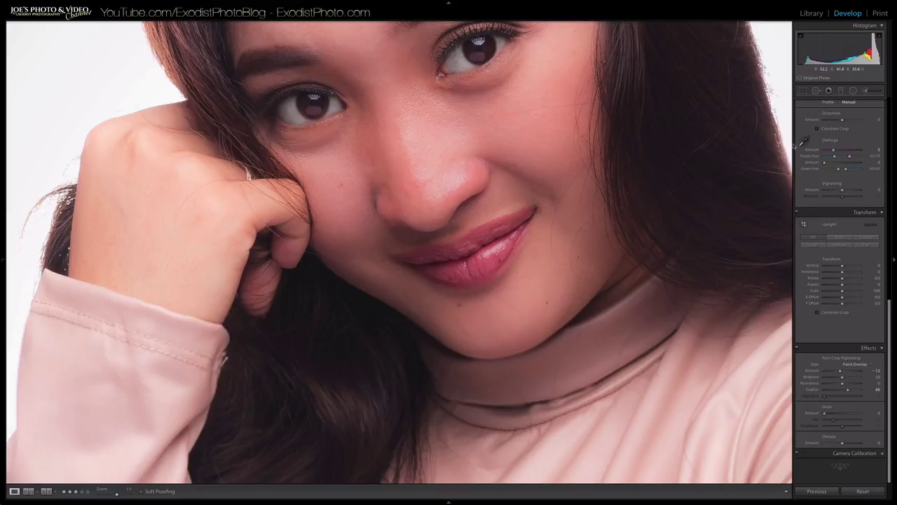
pyautogui.click(867, 90)
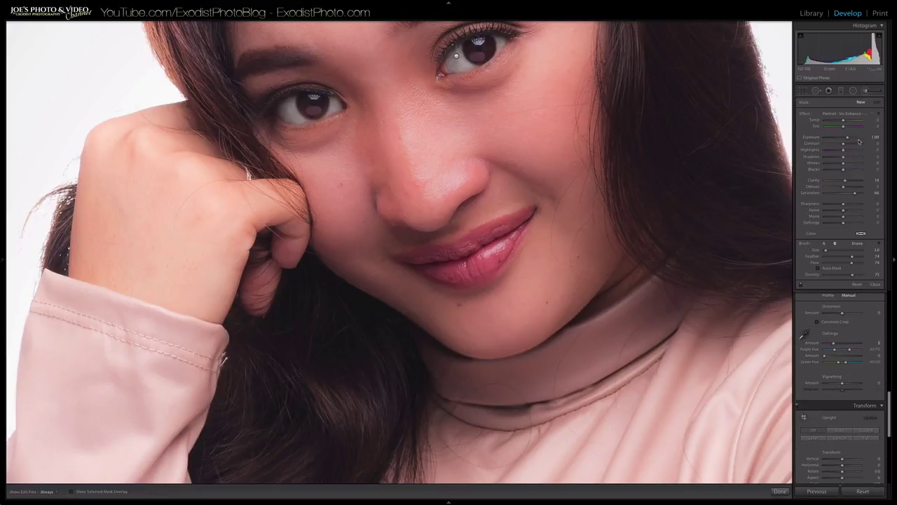
pyautogui.click(861, 113)
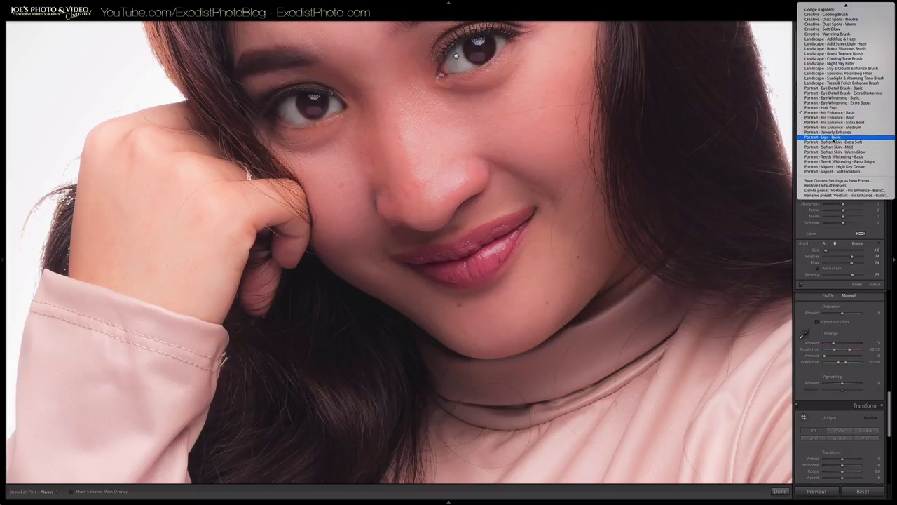
pyautogui.click(834, 137)
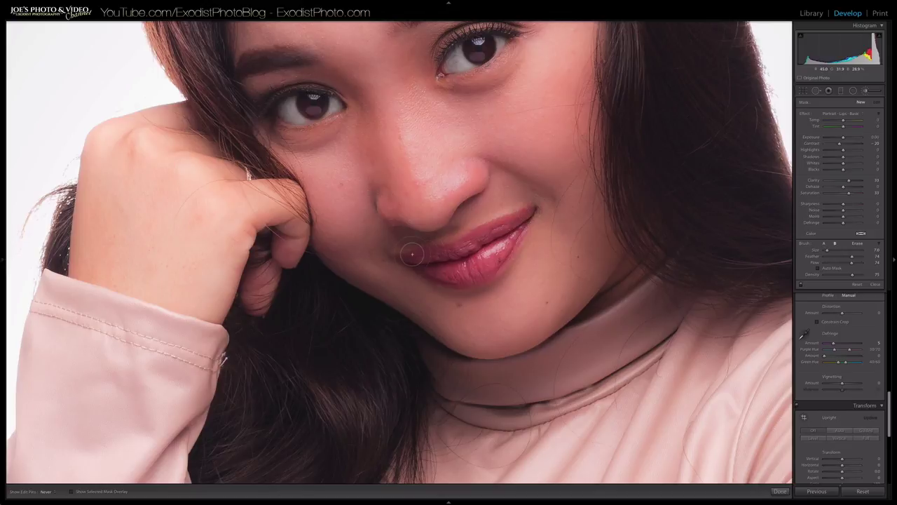
pyautogui.click(660, 304)
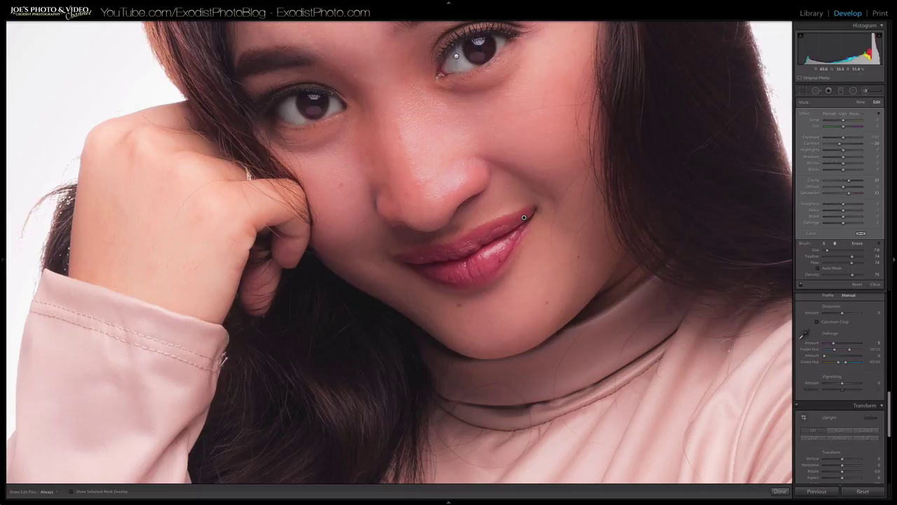
pyautogui.click(779, 491)
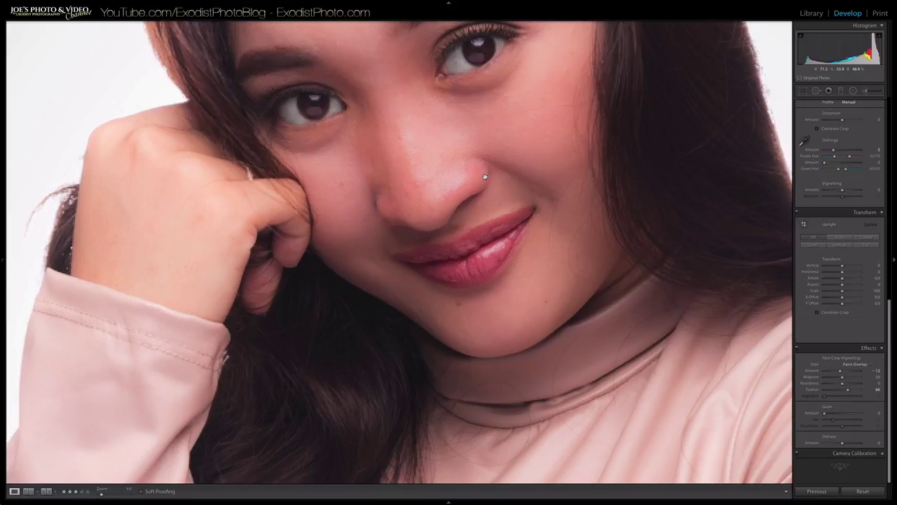
# Step: View the whole retouched portrait, return to the Library, and send the selected copy to Adobe Photoshop CC 2017 for editing
pyautogui.click(485, 177)
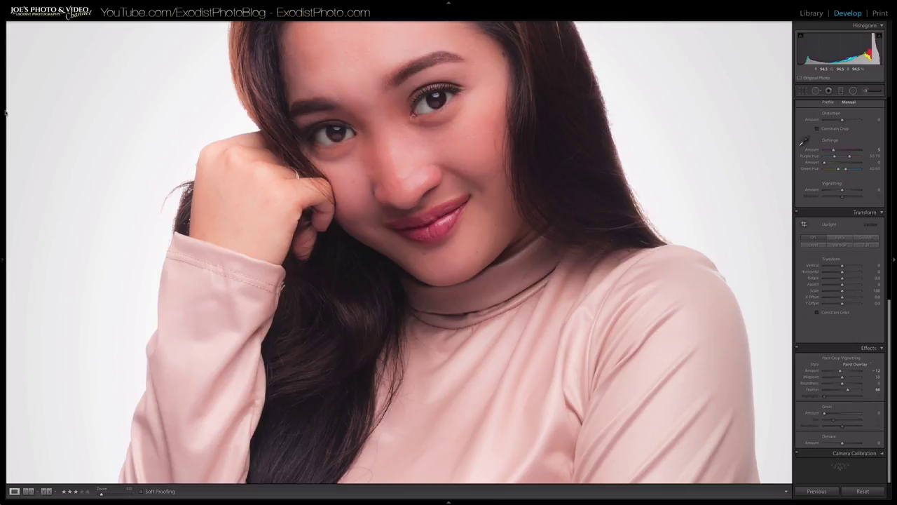
pyautogui.moveTo(1, 260)
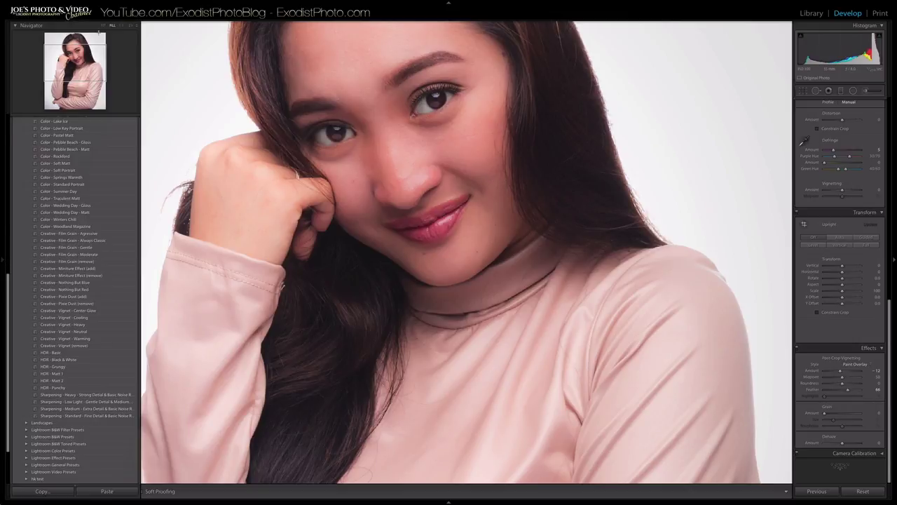
pyautogui.click(562, 164)
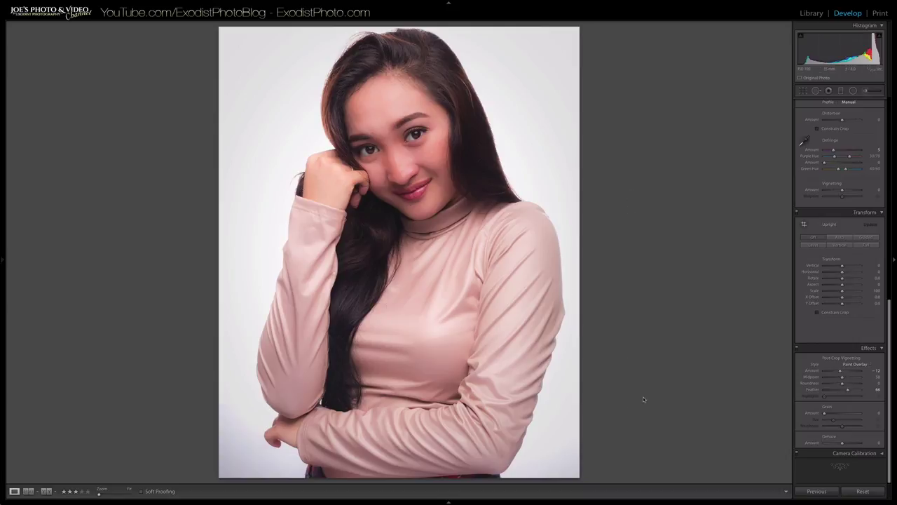
pyautogui.click(812, 13)
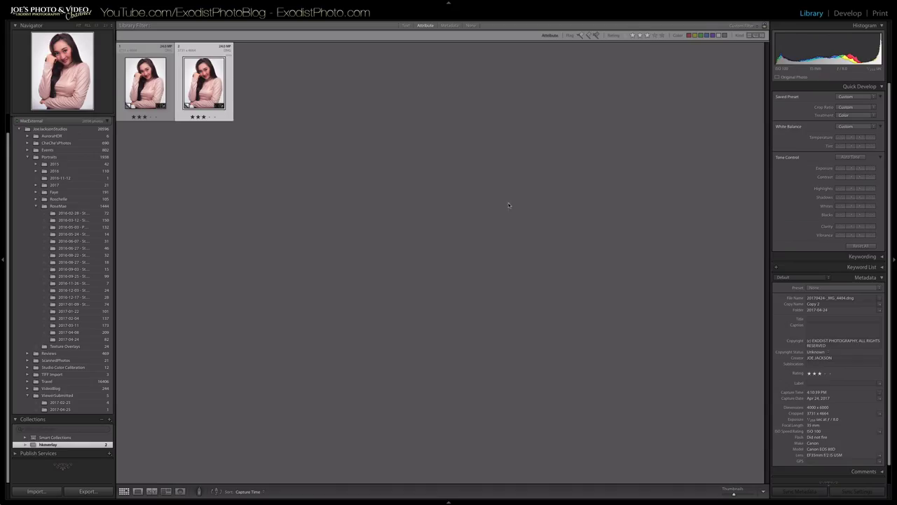
pyautogui.rightClick(211, 74)
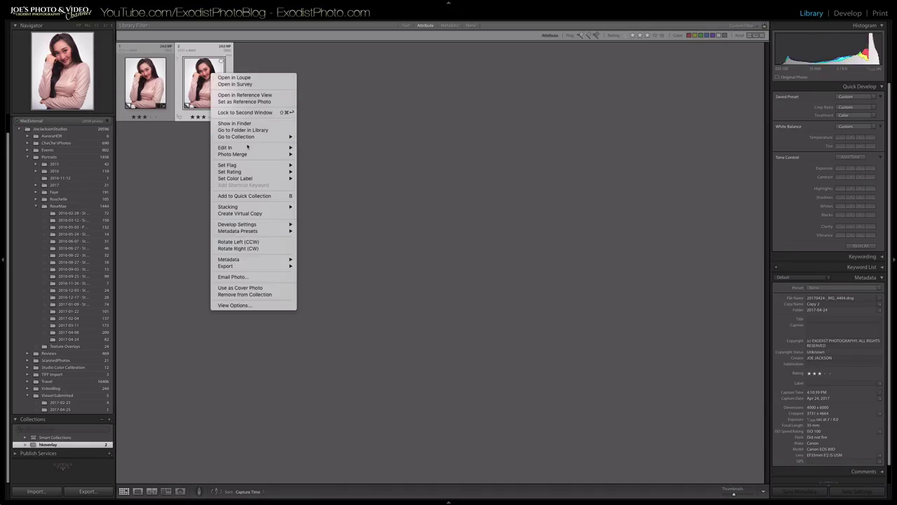
pyautogui.moveTo(251, 149)
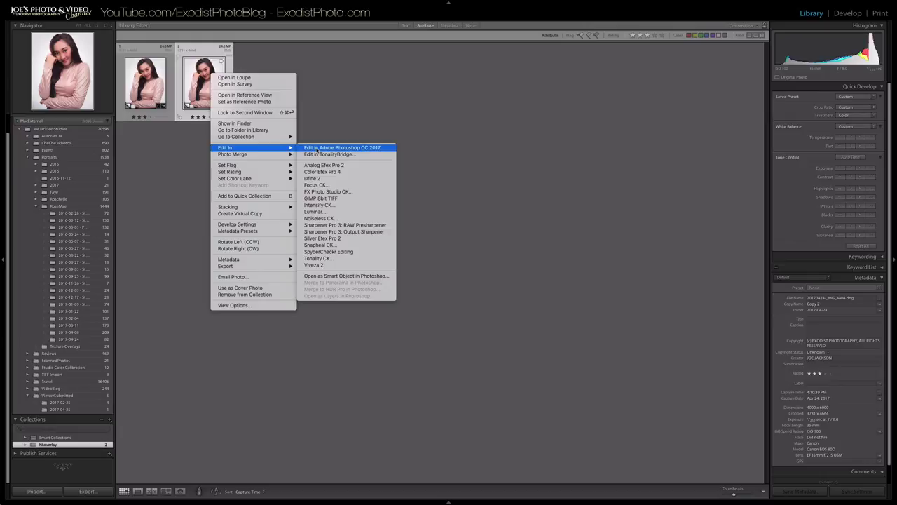
pyautogui.click(317, 148)
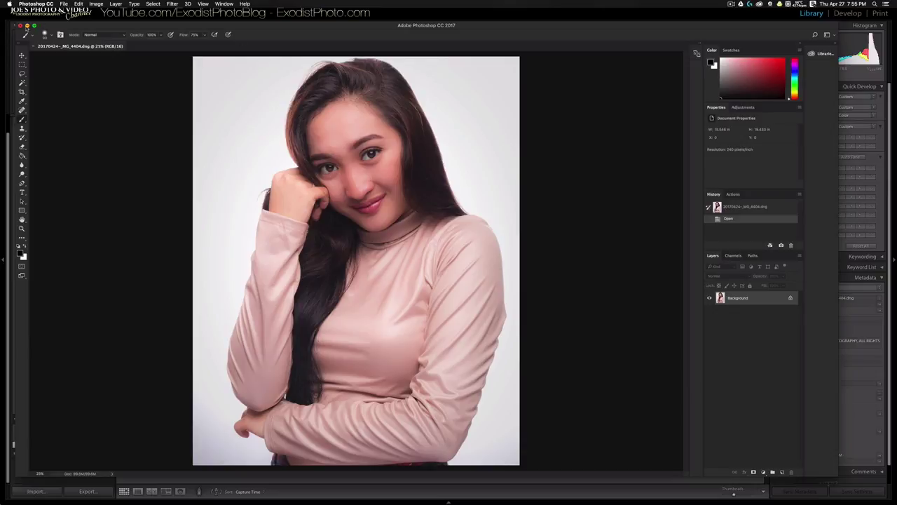
# Step: Minimize Photoshop, open the Texture Overlays folder in Lightroom, and preview the one-star canvas texture at full view
pyautogui.click(27, 25)
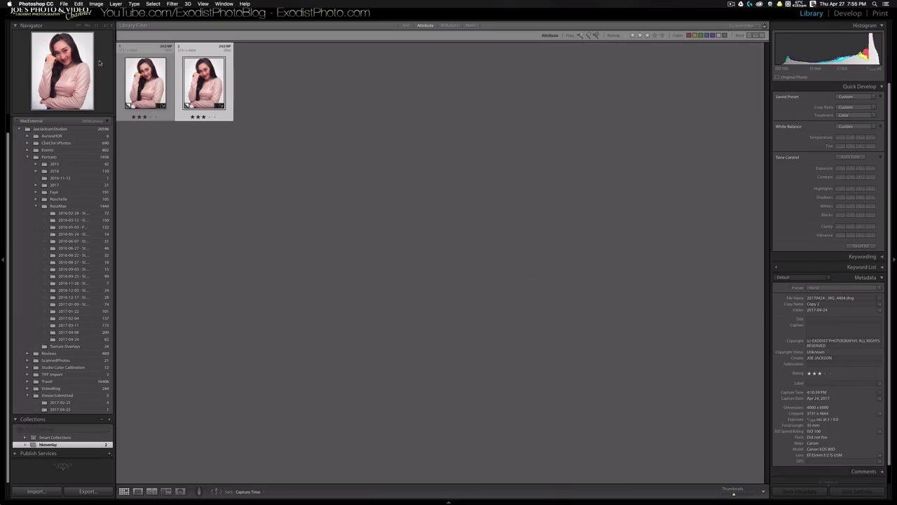
pyautogui.click(61, 346)
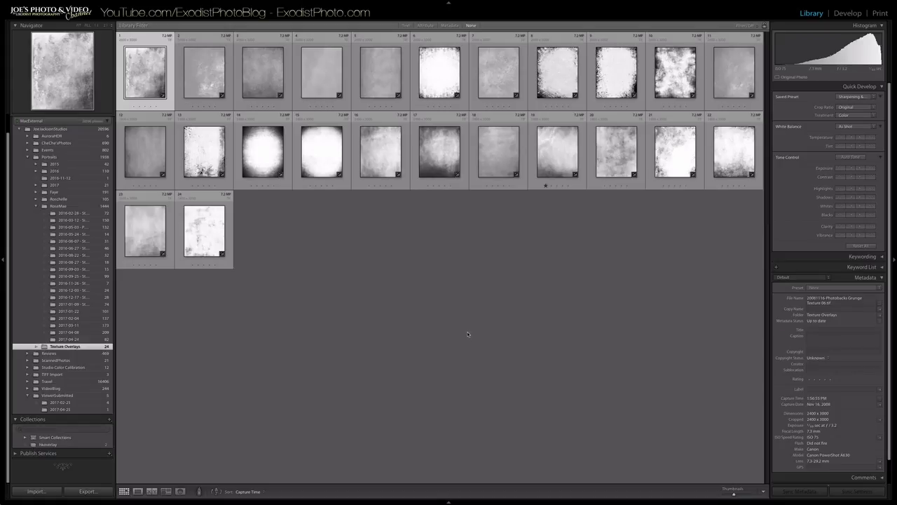
pyautogui.click(568, 148)
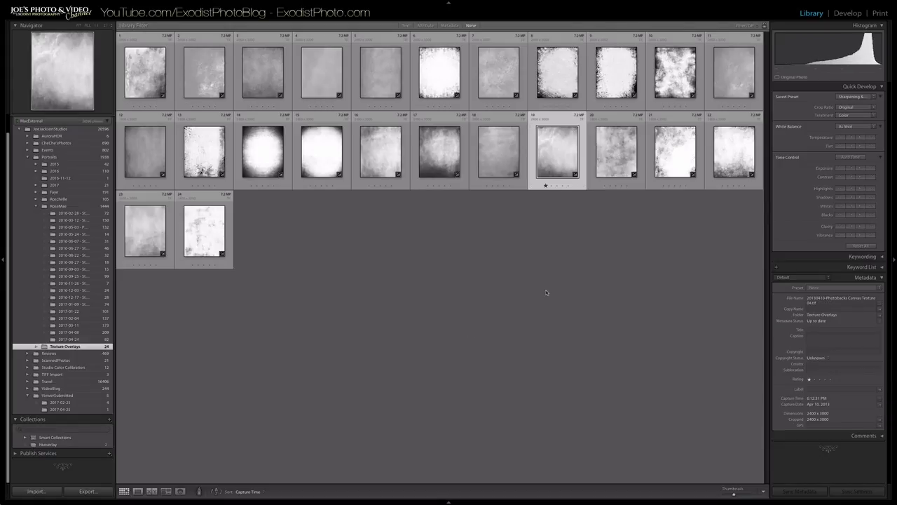
pyautogui.doubleClick(556, 153)
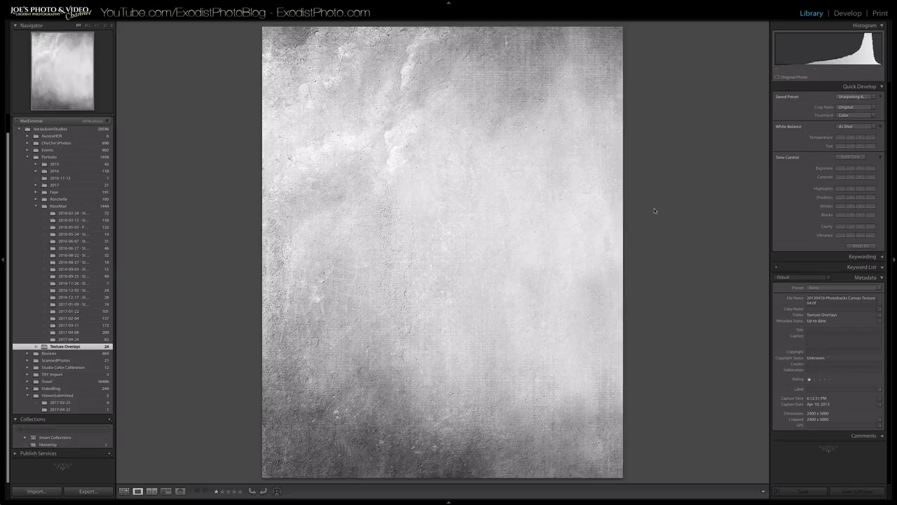
# Step: Send the one-star canvas texture from the grid to Adobe Photoshop CC 2017 as a copy with Lightroom adjustments
pyautogui.press('g')
pyautogui.rightClick(553, 148)
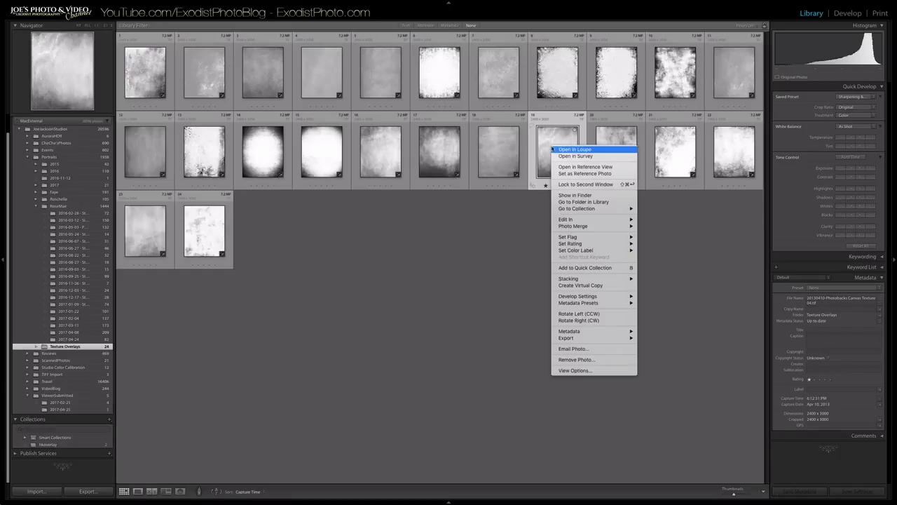
pyautogui.moveTo(584, 221)
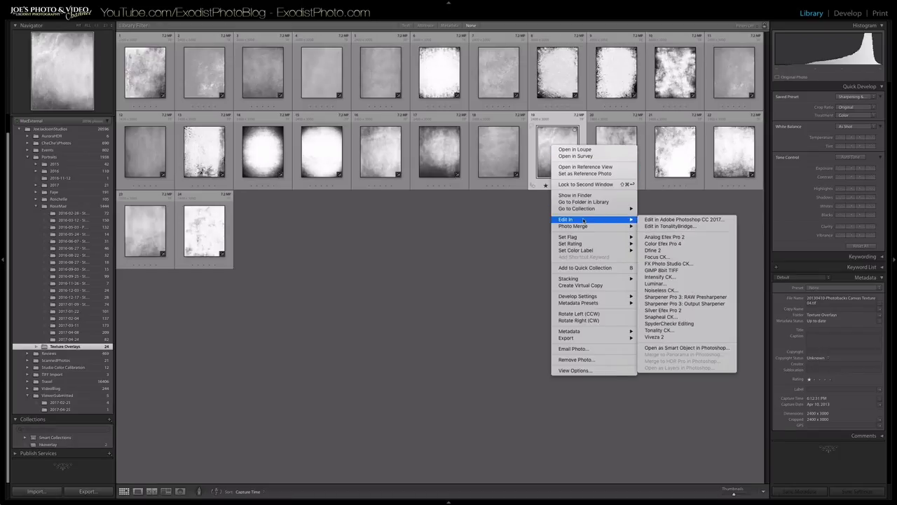
pyautogui.click(671, 221)
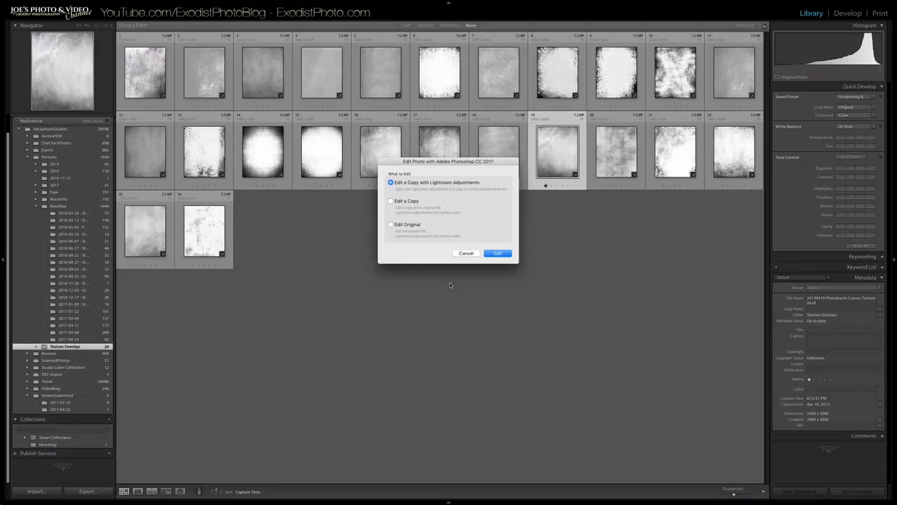
pyautogui.click(498, 253)
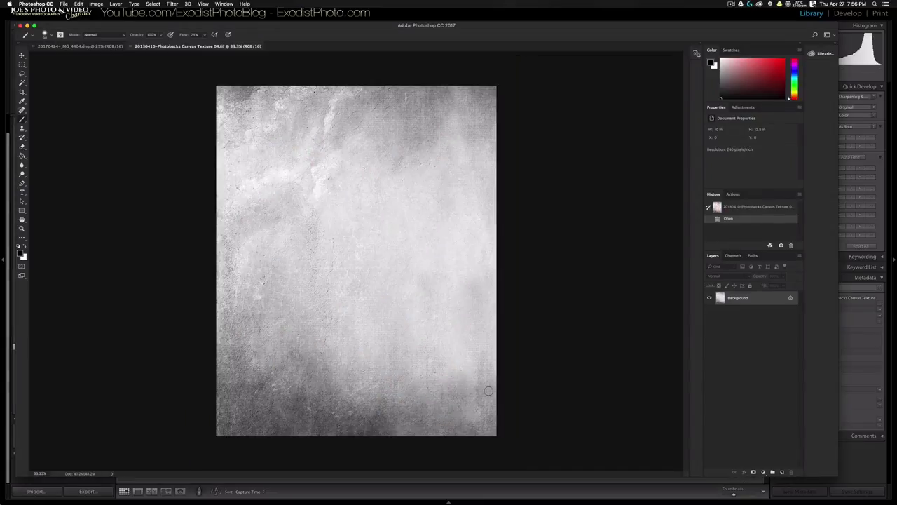
# Step: Duplicate the texture's background layer into the portrait document 20170424-_MG_4404.dng, and close the texture file without saving
pyautogui.rightClick(743, 301)
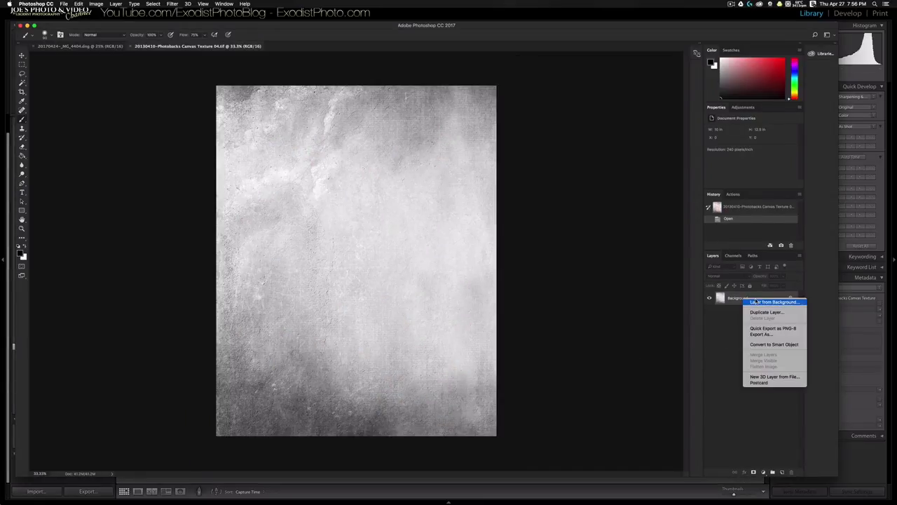
pyautogui.click(766, 312)
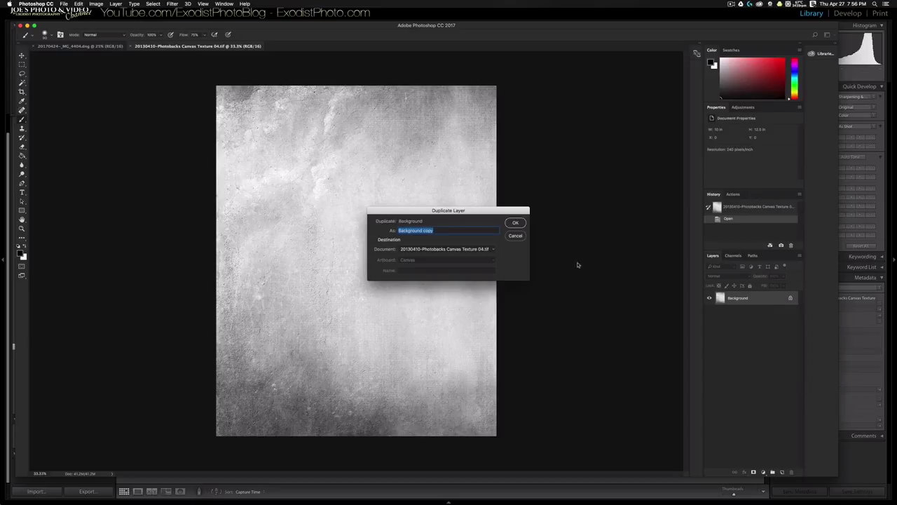
pyautogui.click(489, 253)
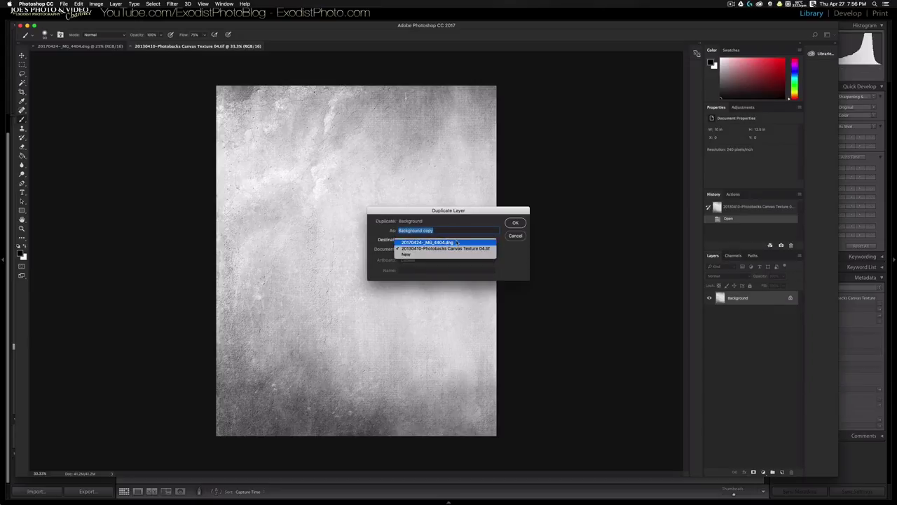
pyautogui.click(457, 242)
pyautogui.click(516, 223)
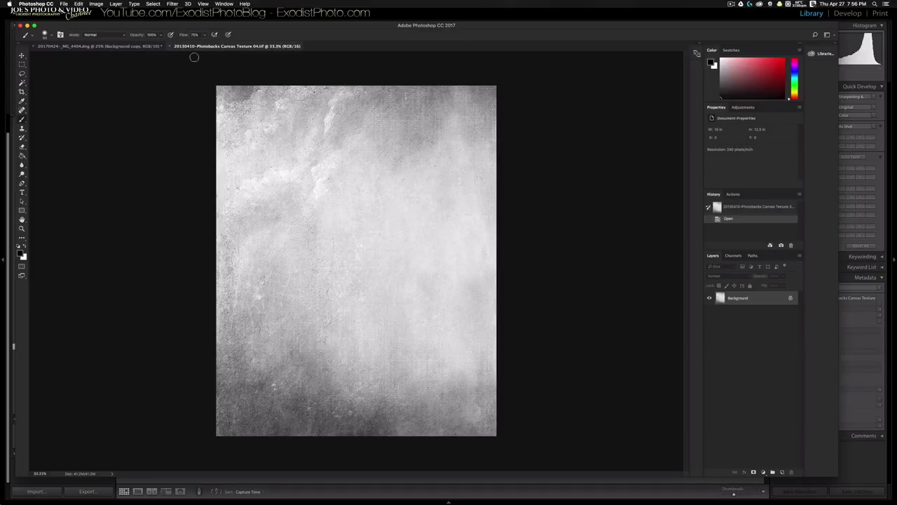
pyautogui.click(171, 47)
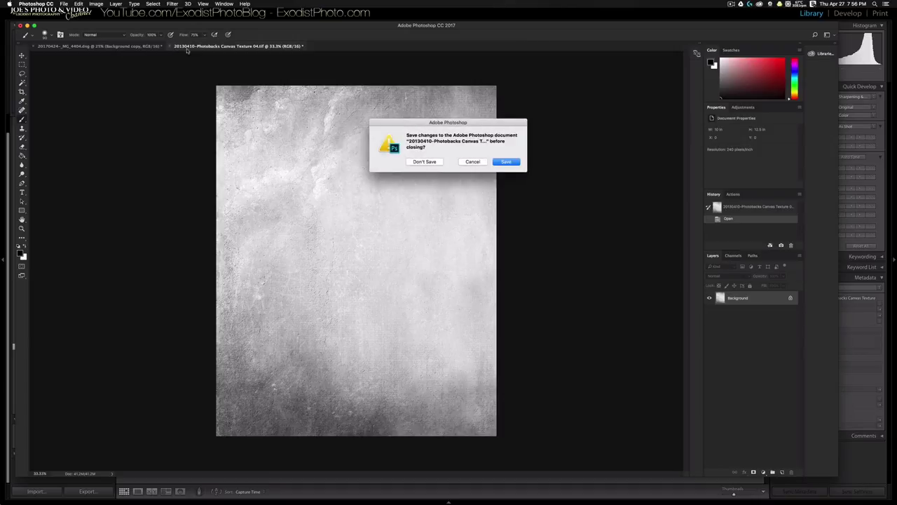
pyautogui.click(425, 162)
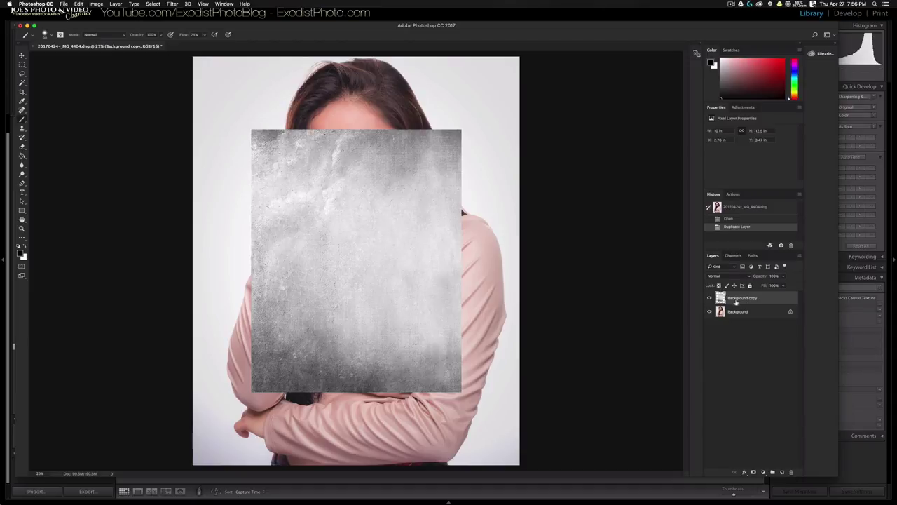
# Step: With the Move tool, scale the texture layer out from opposite corners until it covers the whole portrait, and apply the transform
pyautogui.click(22, 57)
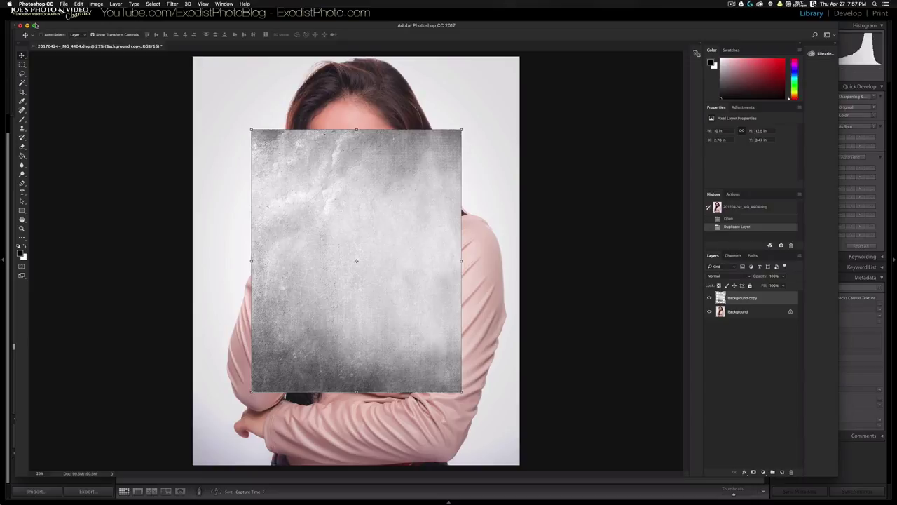
pyautogui.click(33, 26)
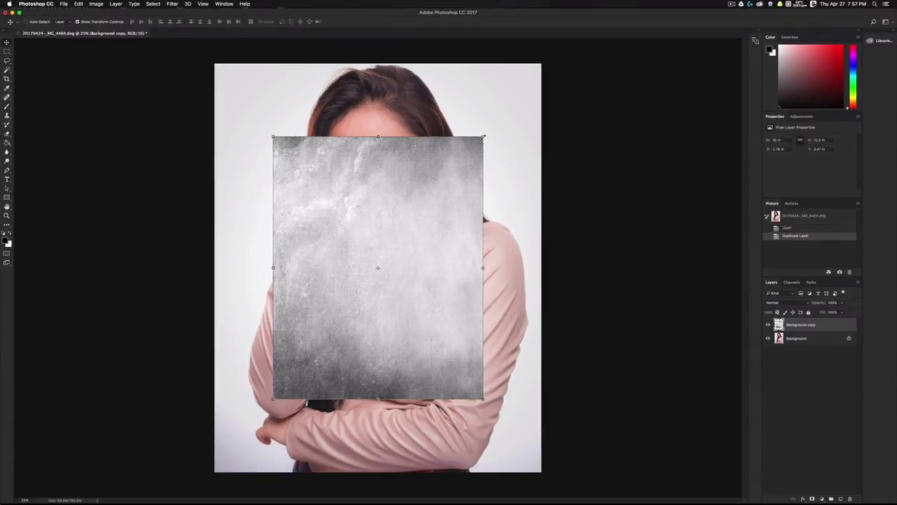
pyautogui.moveTo(483, 136); pyautogui.dragTo(546, 57)
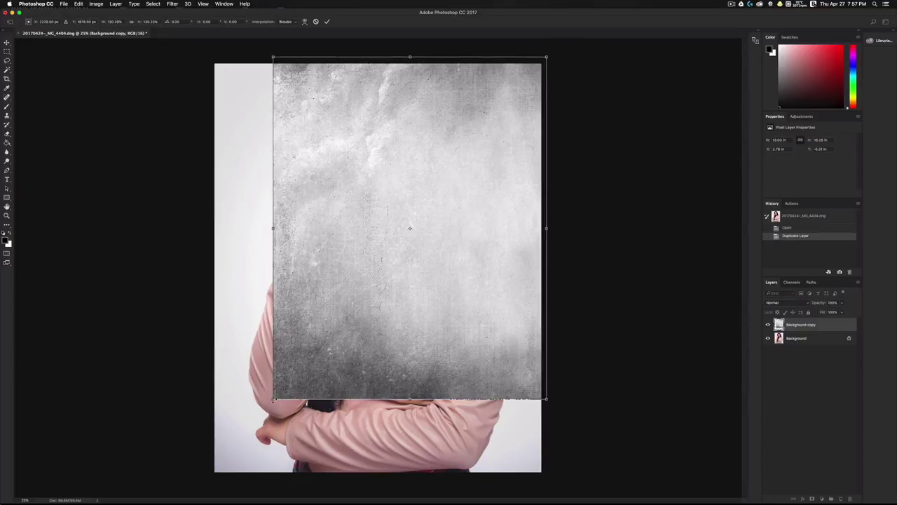
pyautogui.moveTo(273, 399); pyautogui.dragTo(210, 477)
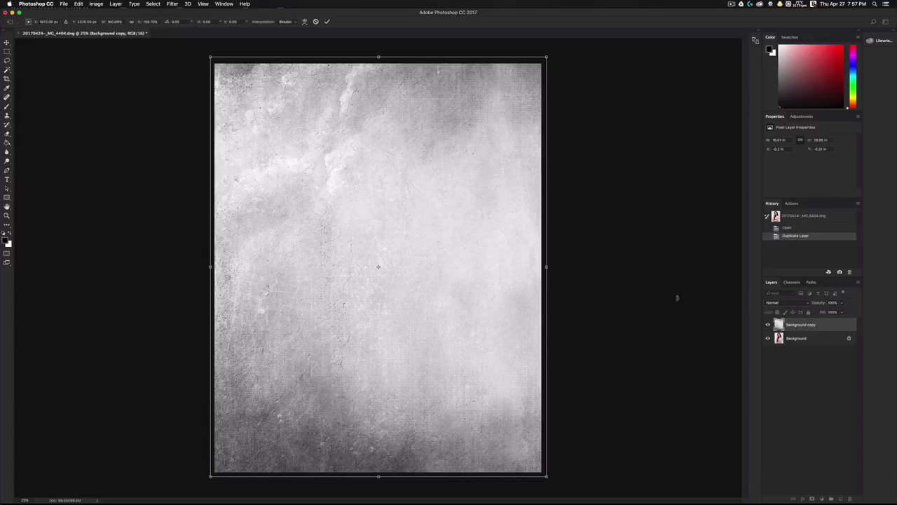
pyautogui.click(327, 23)
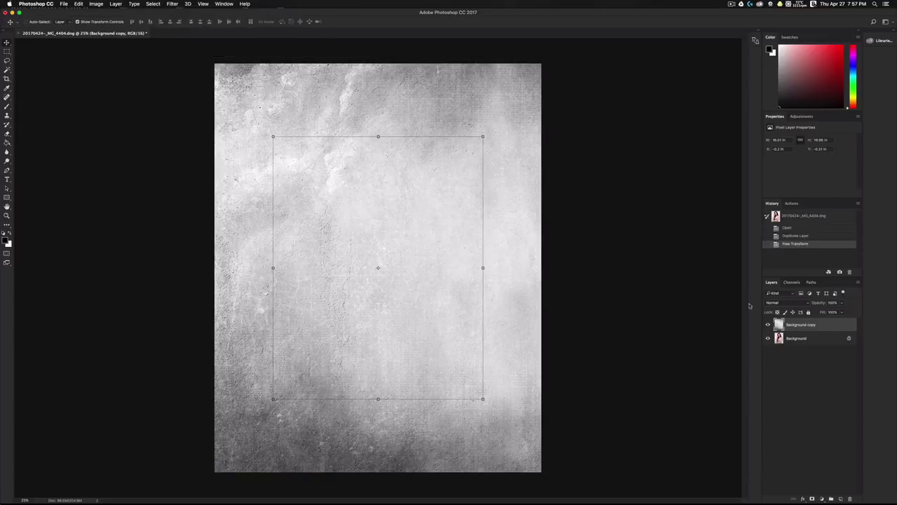
# Step: Hide and show the texture layer to check the portrait beneath it, leaving the texture layer selected
pyautogui.click(800, 339)
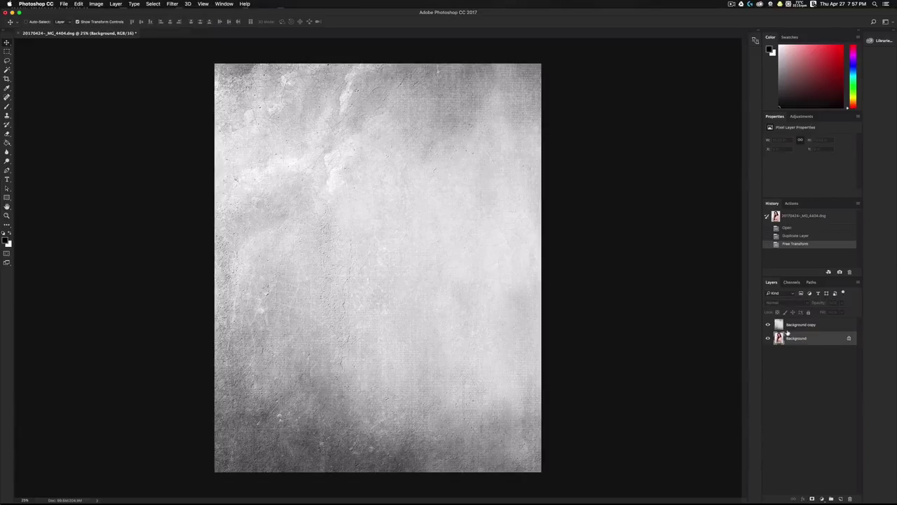
pyautogui.click(769, 326)
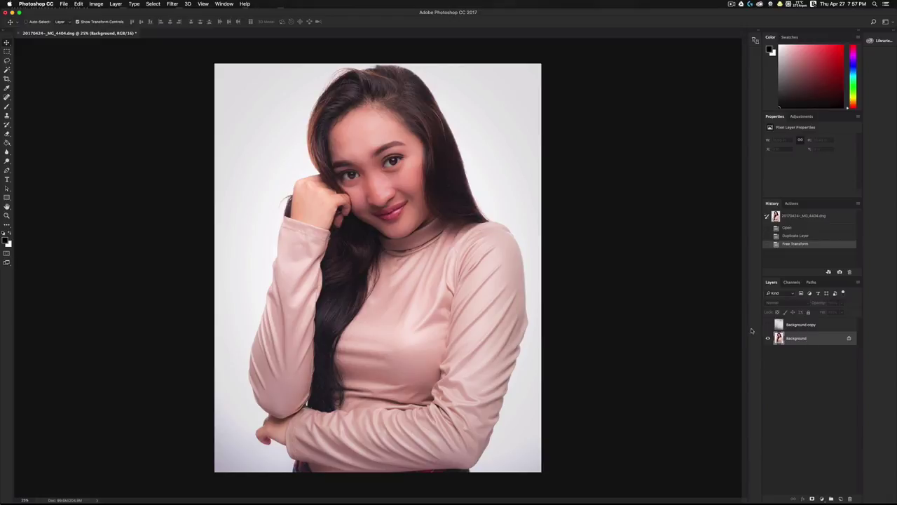
pyautogui.click(768, 325)
pyautogui.click(802, 327)
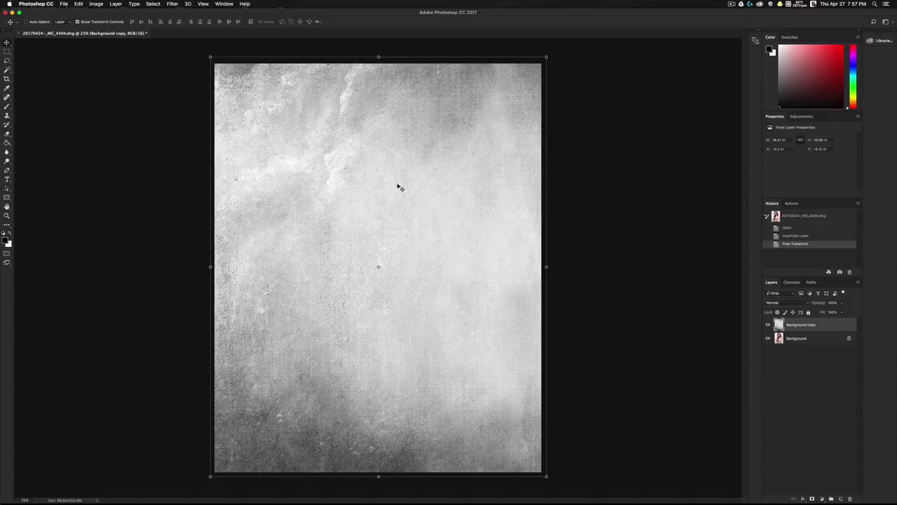
# Step: Apply a Field Blur to the texture layer with the blur amount lowered below 15 px
pyautogui.click(201, 5)
pyautogui.moveTo(171, 5)
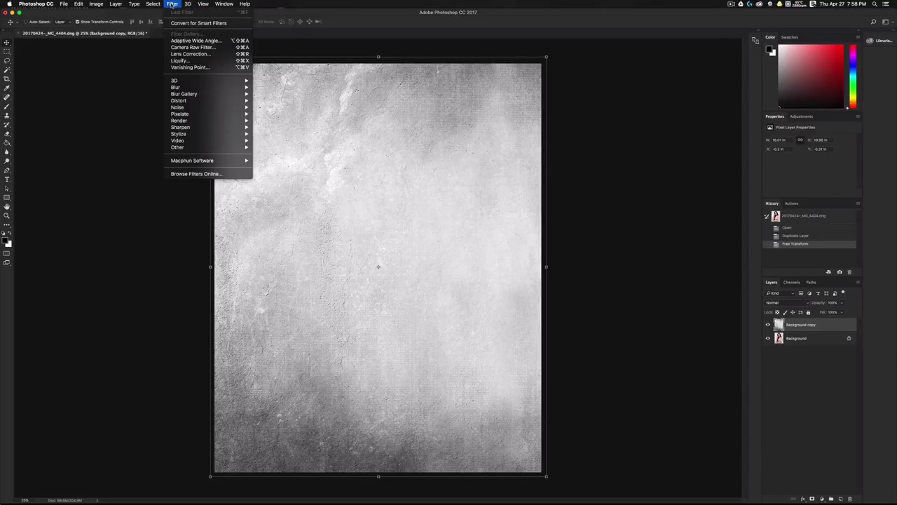
pyautogui.moveTo(203, 89)
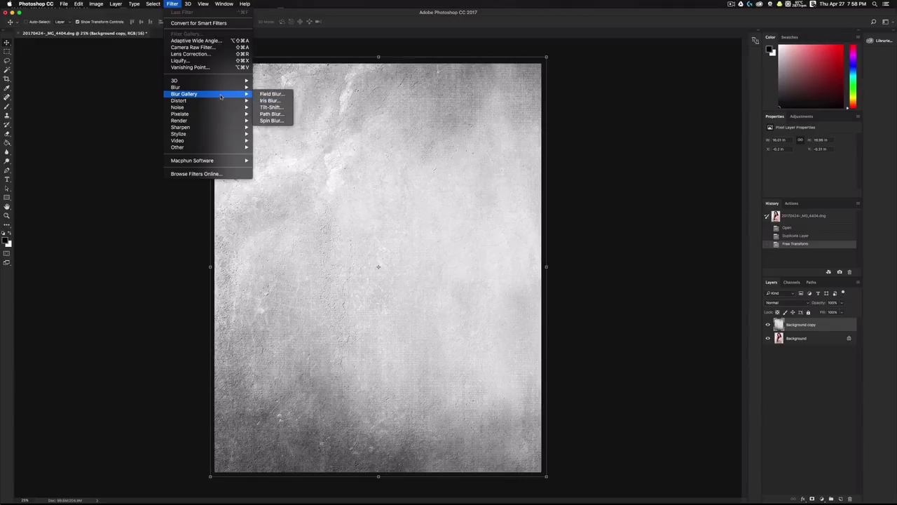
pyautogui.click(271, 93)
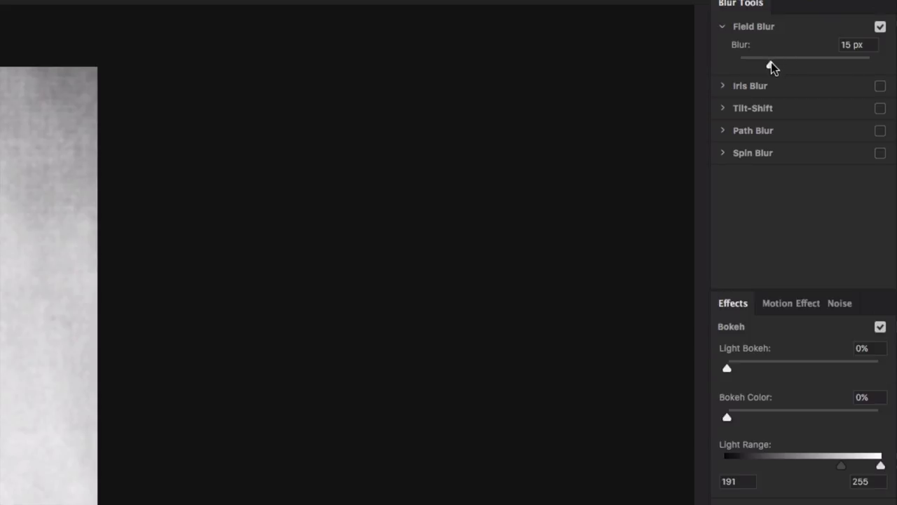
pyautogui.click(845, 63)
pyautogui.moveTo(771, 67); pyautogui.dragTo(761, 67)
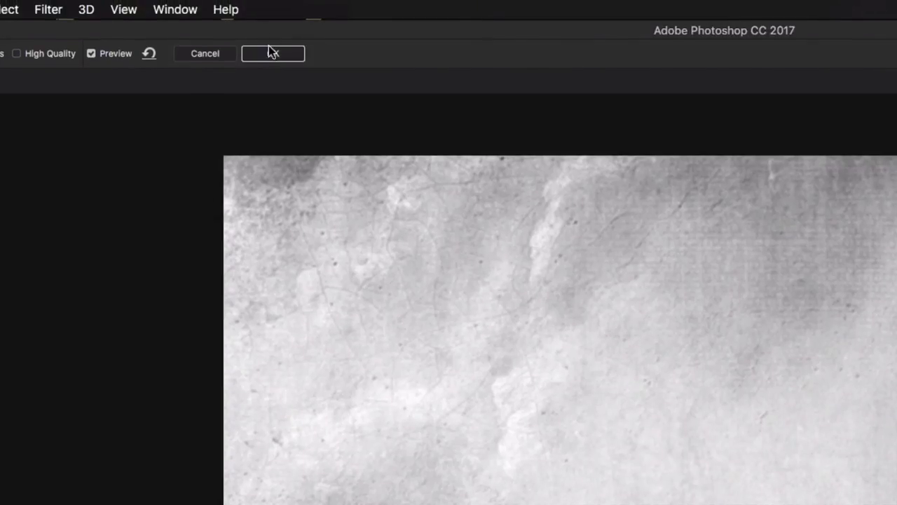
pyautogui.click(263, 22)
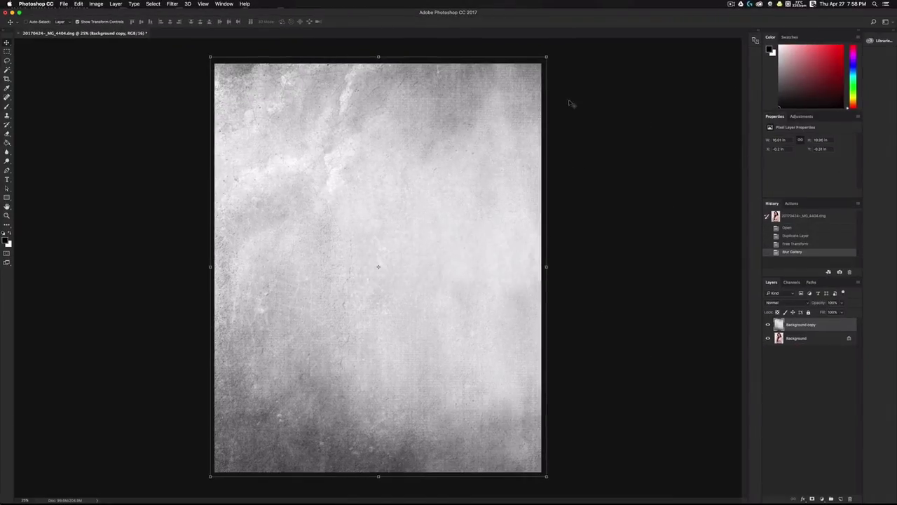
# Step: Hide the transform controls and try the Darken blend mode on the texture layer
pyautogui.click(77, 22)
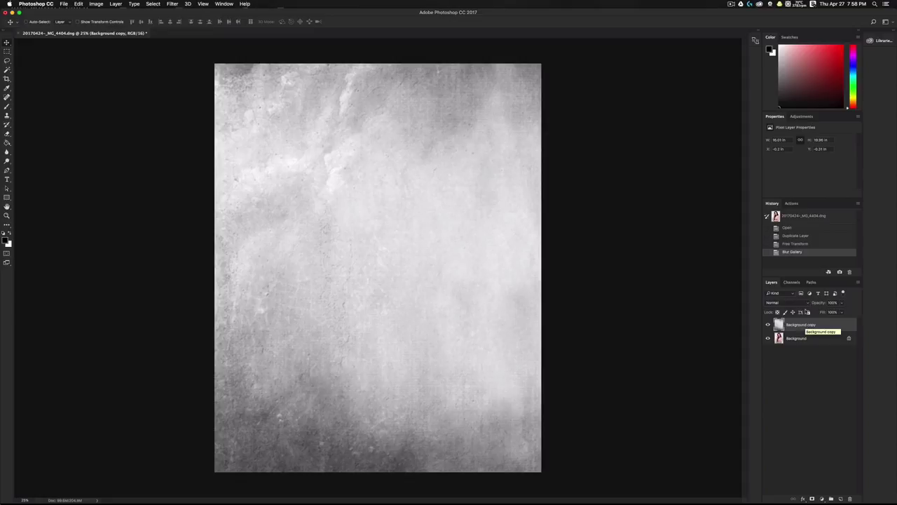
pyautogui.click(803, 302)
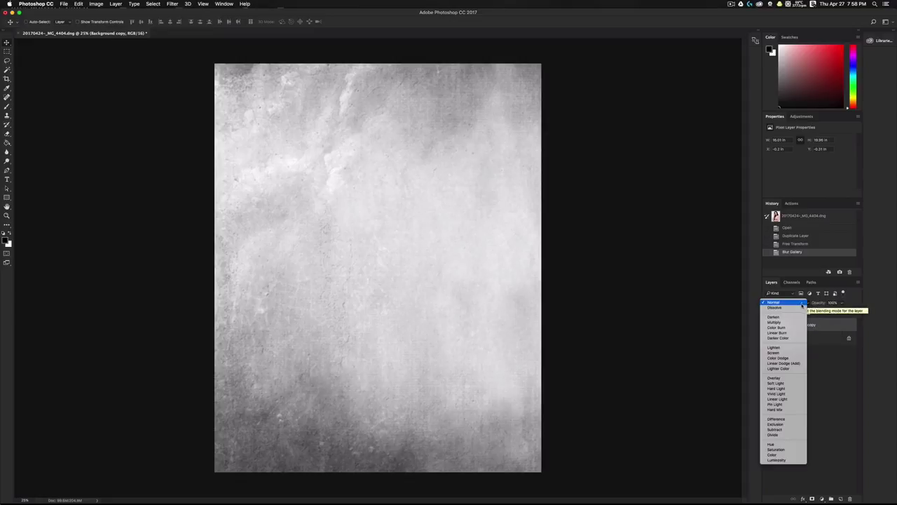
pyautogui.click(803, 303)
pyautogui.click(803, 303)
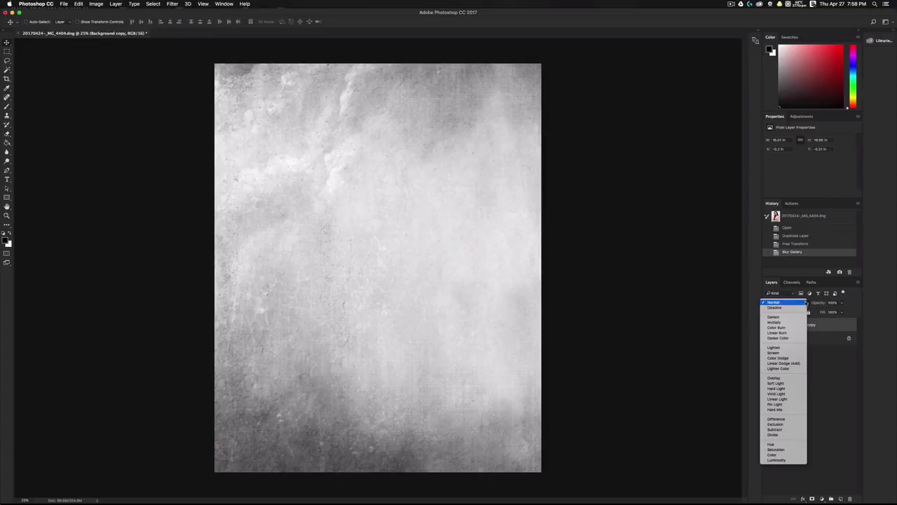
pyautogui.click(787, 317)
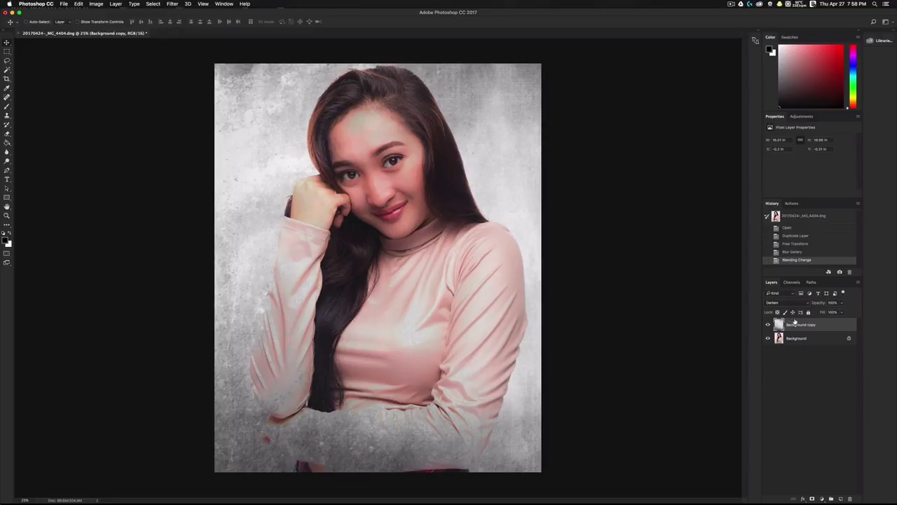
# Step: Set the texture layer's blend mode to Multiply
pyautogui.click(799, 304)
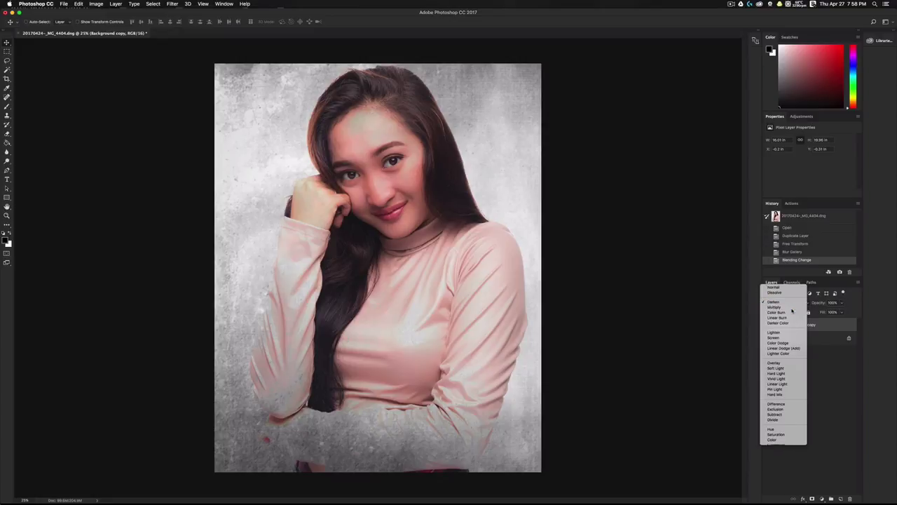
pyautogui.click(791, 308)
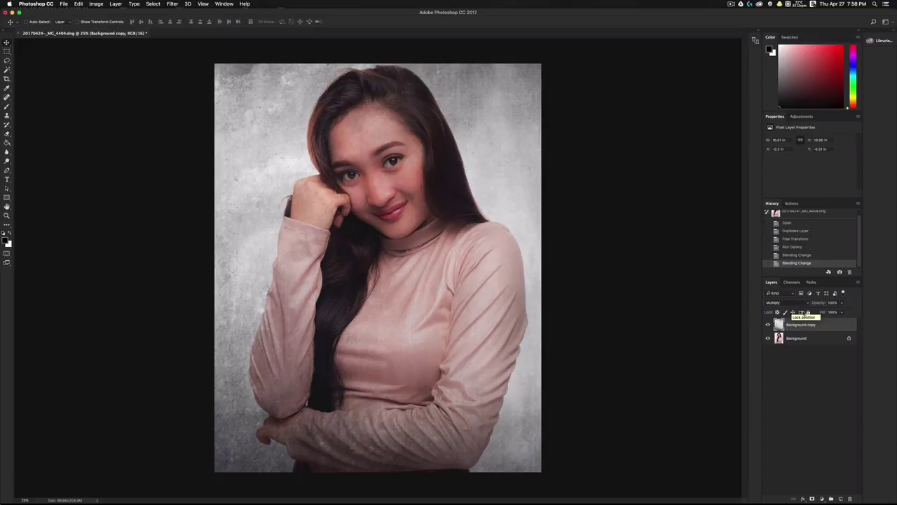
pyautogui.click(803, 304)
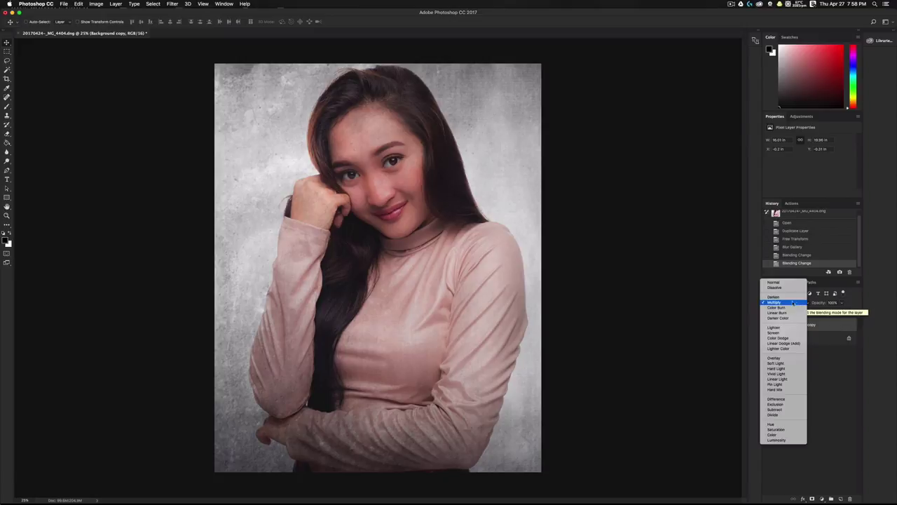
pyautogui.click(788, 301)
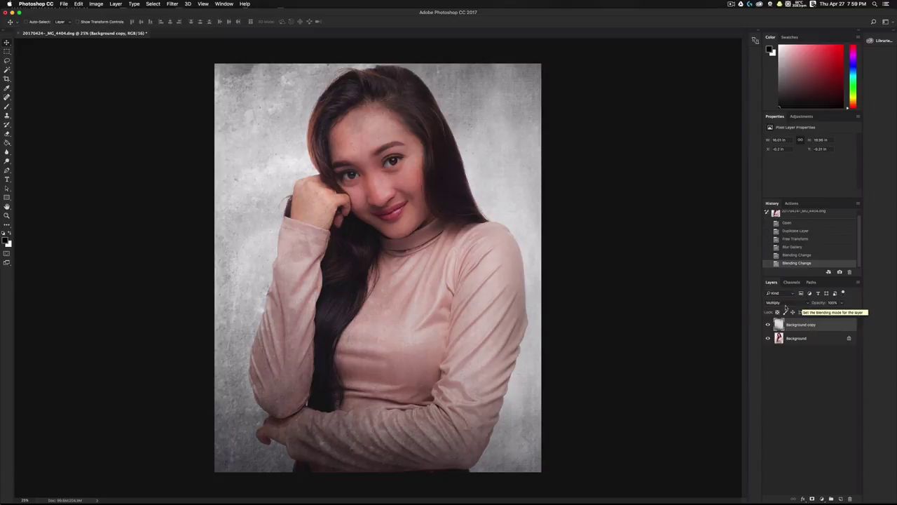
# Step: Compare the texture layer at lower and full opacity, and set its opacity to 50%
pyautogui.click(842, 304)
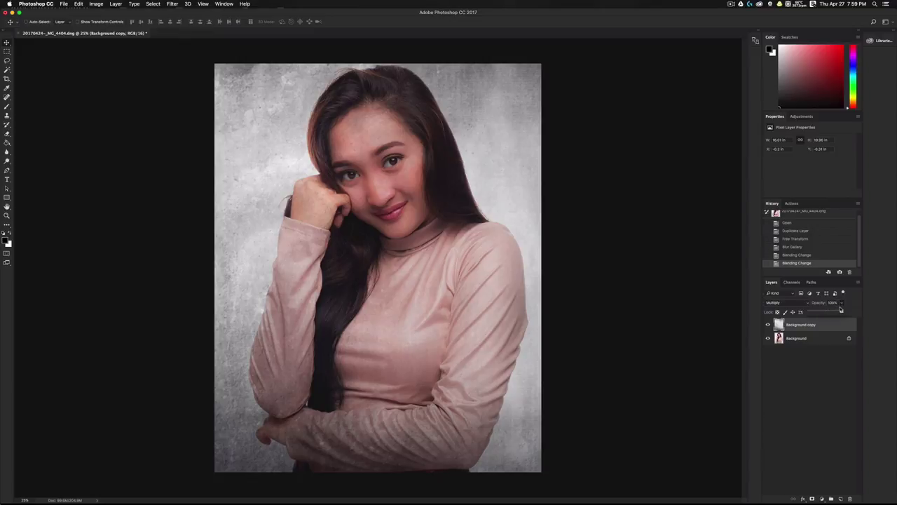
pyautogui.moveTo(841, 313); pyautogui.dragTo(826, 313)
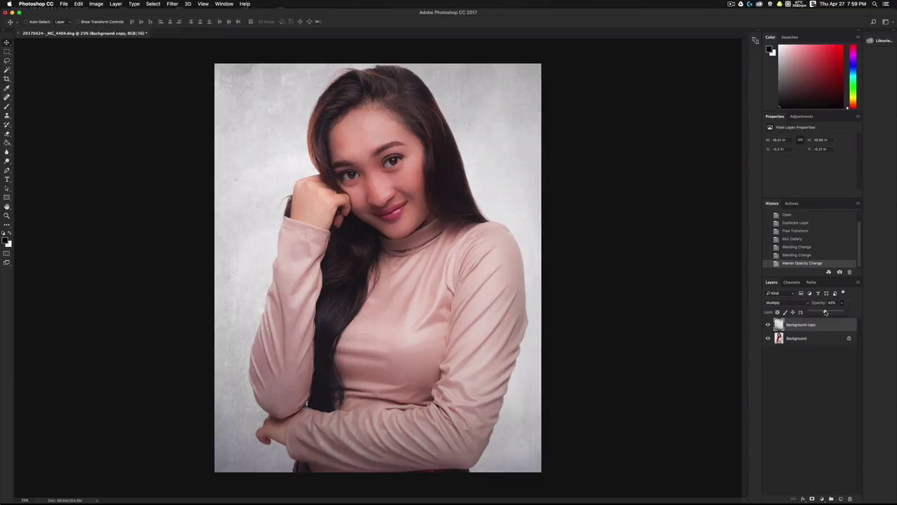
pyautogui.moveTo(824, 313); pyautogui.dragTo(860, 311)
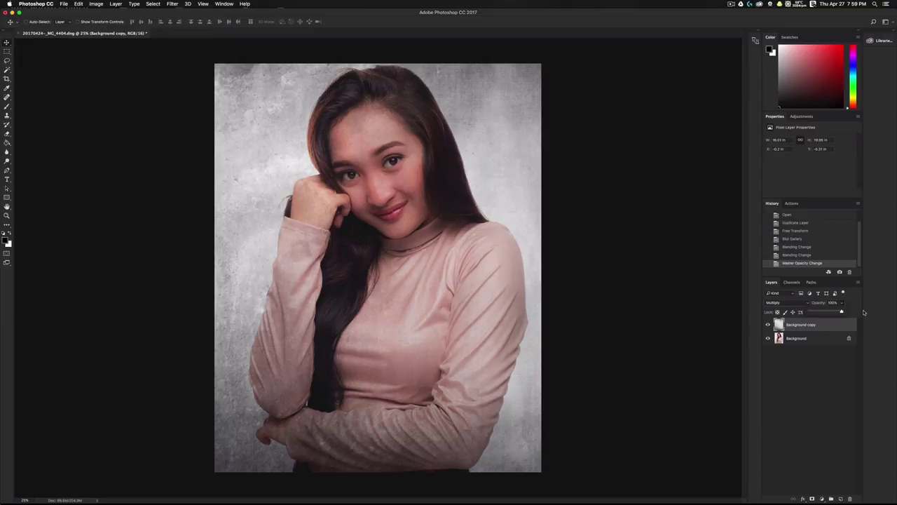
pyautogui.moveTo(861, 312); pyautogui.dragTo(826, 314)
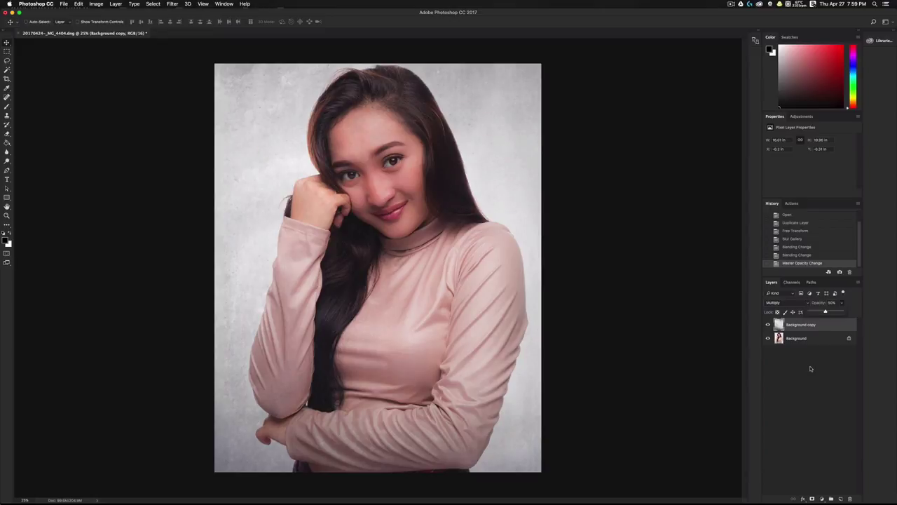
pyautogui.click(810, 368)
# Step: Select the backdrop on the Background layer with the Magic Wand tool, and add a layer mask from that selection to the texture layer
pyautogui.click(802, 339)
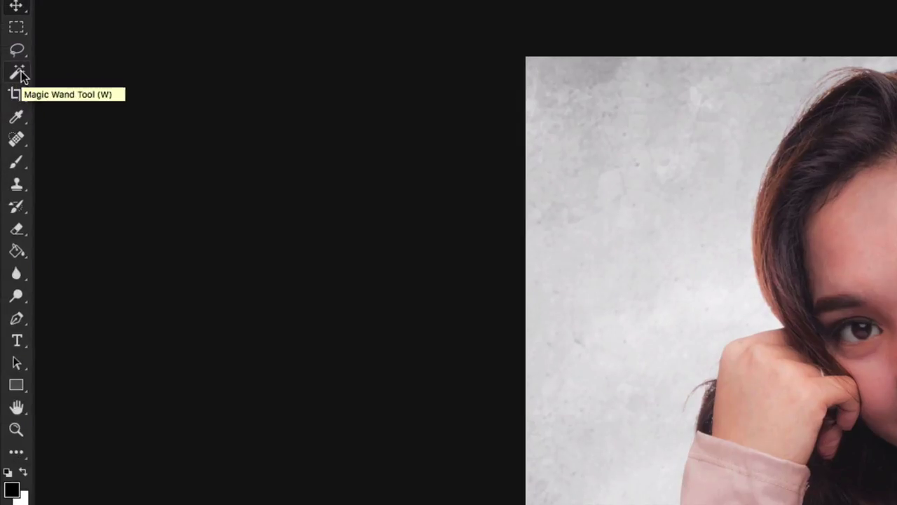
pyautogui.click(20, 75)
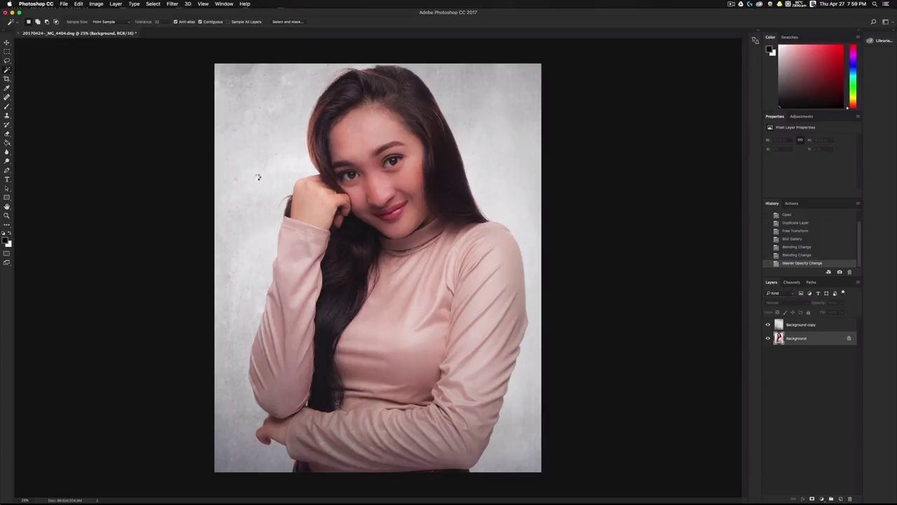
pyautogui.click(258, 178)
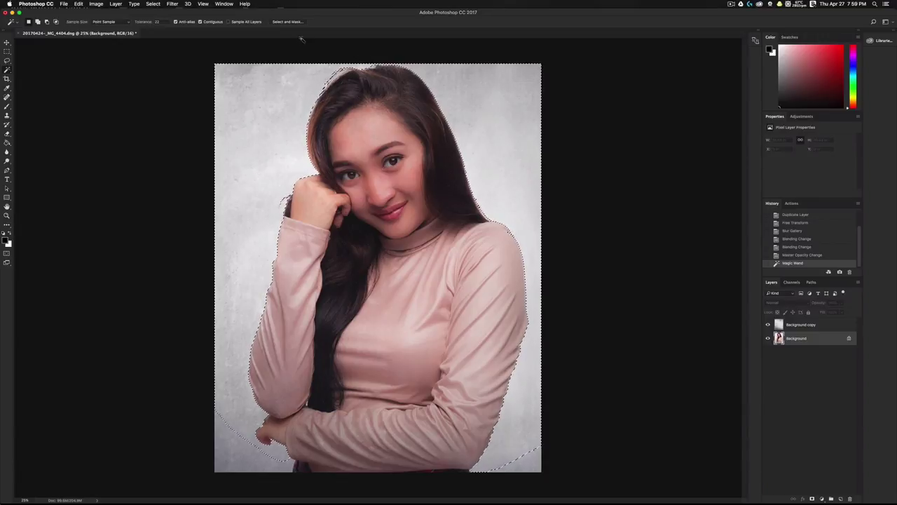
pyautogui.click(804, 326)
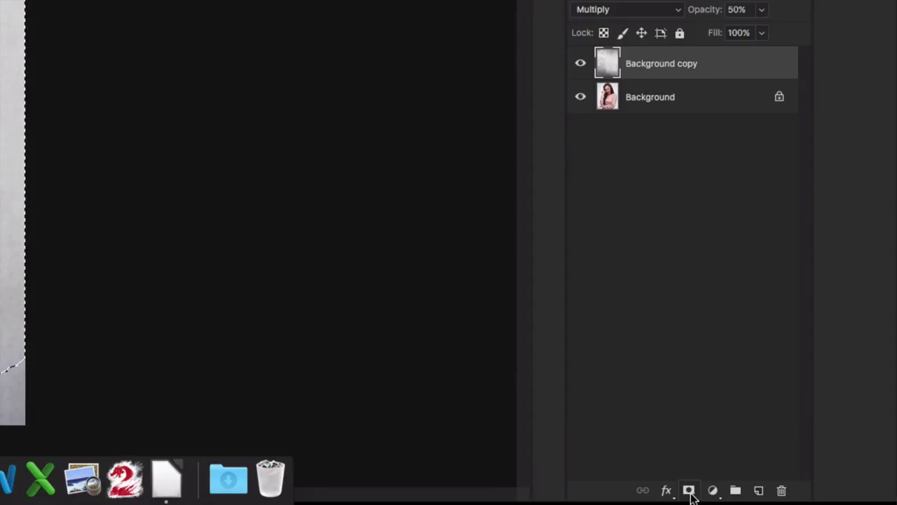
pyautogui.click(689, 493)
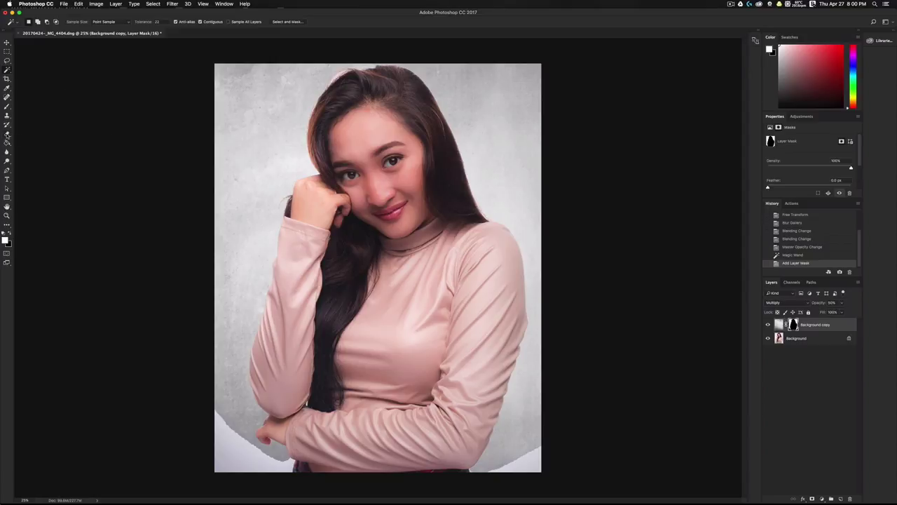
# Step: Paint white with an enlarged brush on the texture layer's mask over both lower corners of the backdrop
pyautogui.press('b')
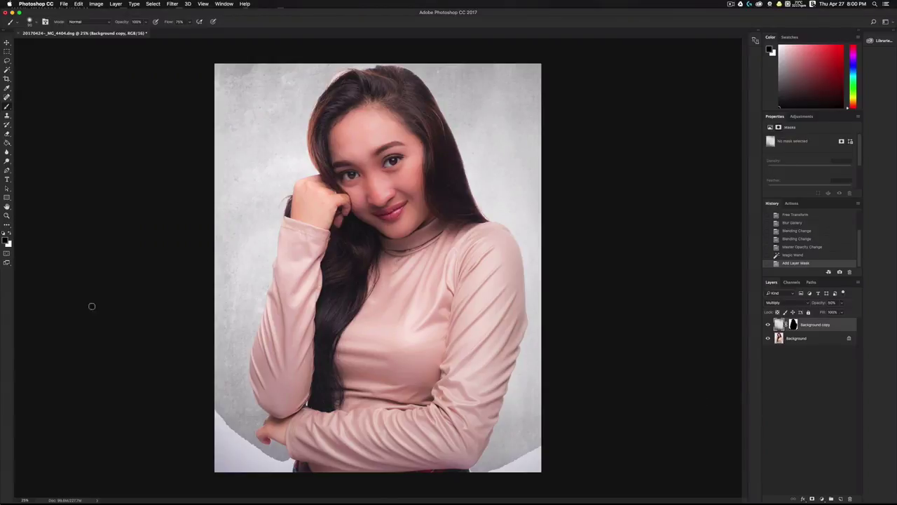
pyautogui.press('x')
pyautogui.press('super+backslash')
pyautogui.press(']')
pyautogui.press(']')
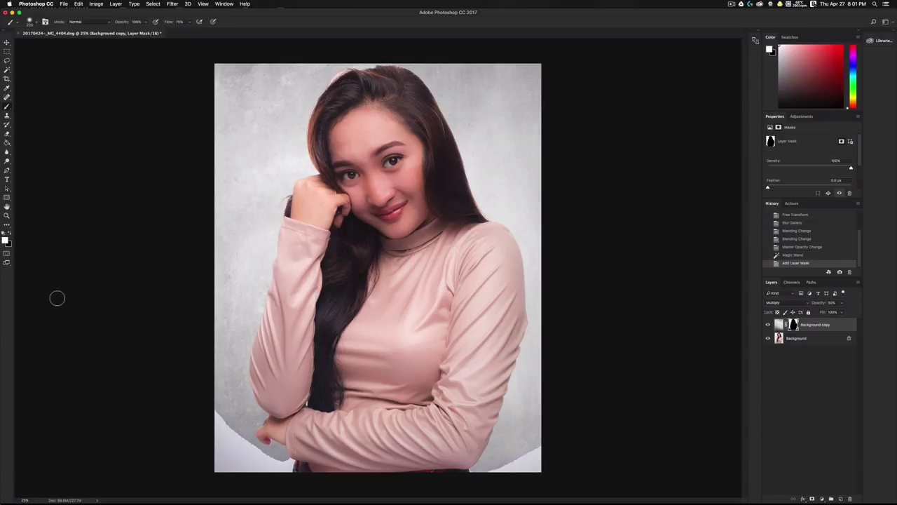
pyautogui.moveTo(216, 416)
pyautogui.mouseDown()
pyautogui.moveTo(218, 438)
pyautogui.moveTo(226, 430)
pyautogui.moveTo(214, 413)
pyautogui.moveTo(234, 441)
pyautogui.moveTo(288, 466)
pyautogui.moveTo(222, 468)
pyautogui.moveTo(224, 448)
pyautogui.moveTo(260, 462)
pyautogui.mouseUp()
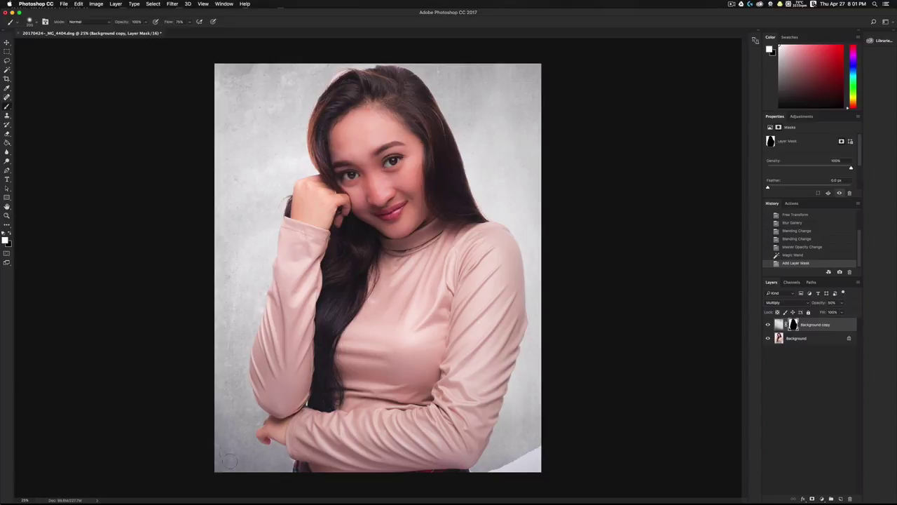
pyautogui.moveTo(545, 444)
pyautogui.mouseDown()
pyautogui.moveTo(489, 477)
pyautogui.moveTo(531, 473)
pyautogui.moveTo(539, 459)
pyautogui.mouseUp()
# Step: With a smaller brush, paint white on the mask along the sleeve edge beside the elbow at the portrait's lower right
pyautogui.scroll(1, 399, 379)
pyautogui.scroll(5, 399, 379)
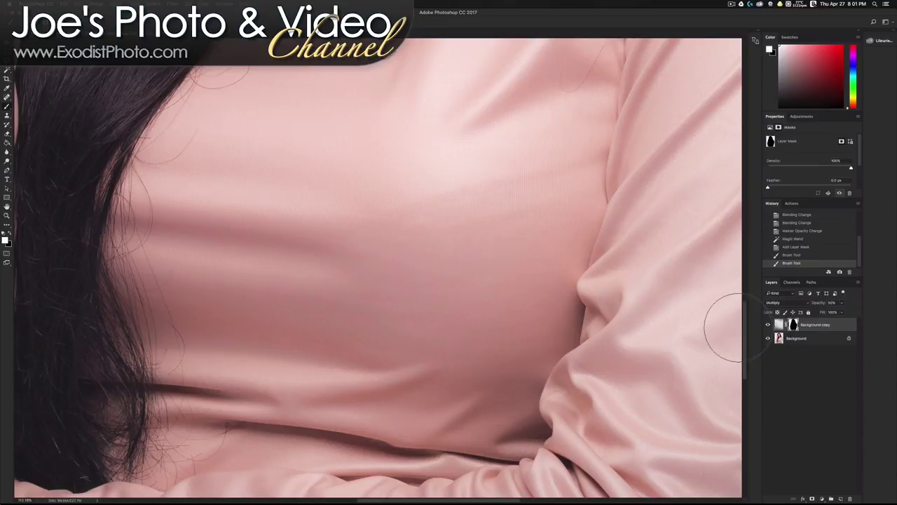
pyautogui.moveTo(746, 329); pyautogui.dragTo(749, 403)
pyautogui.moveTo(482, 500); pyautogui.dragTo(558, 500)
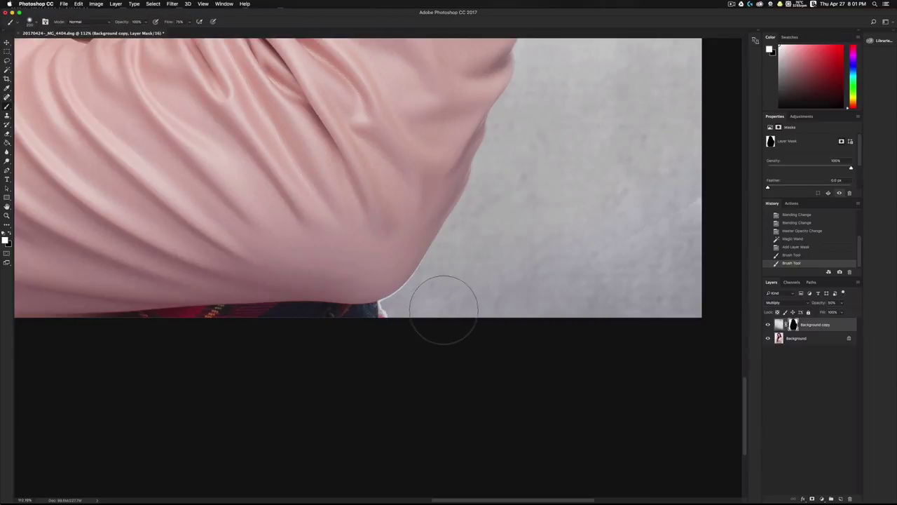
pyautogui.scroll(1, 431, 316)
pyautogui.press('[')
pyautogui.press('[')
pyautogui.press('[')
pyautogui.press('[')
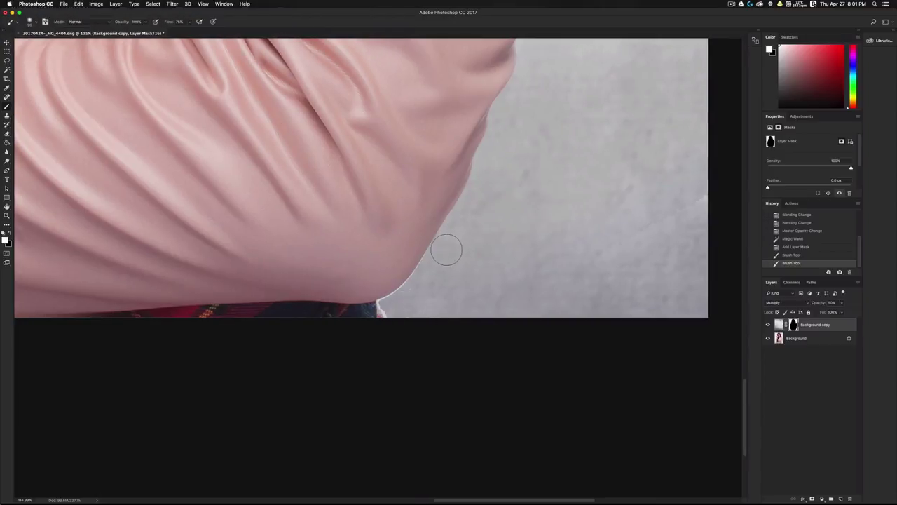
pyautogui.moveTo(422, 281)
pyautogui.mouseDown()
pyautogui.moveTo(385, 312)
pyautogui.moveTo(393, 309)
pyautogui.mouseUp()
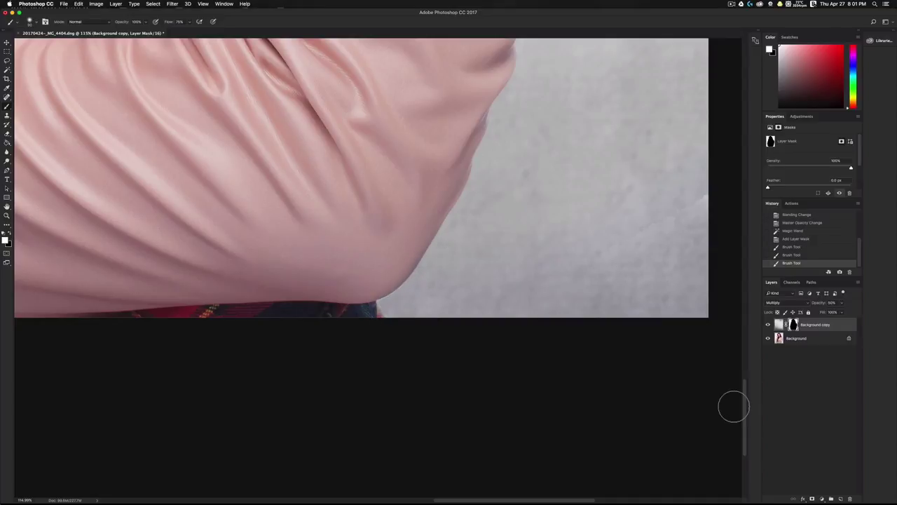
# Step: Paint white on the texture layer's mask along the outer edge of the long hair beside the face, down to the shoulder
pyautogui.moveTo(745, 406); pyautogui.dragTo(749, 193)
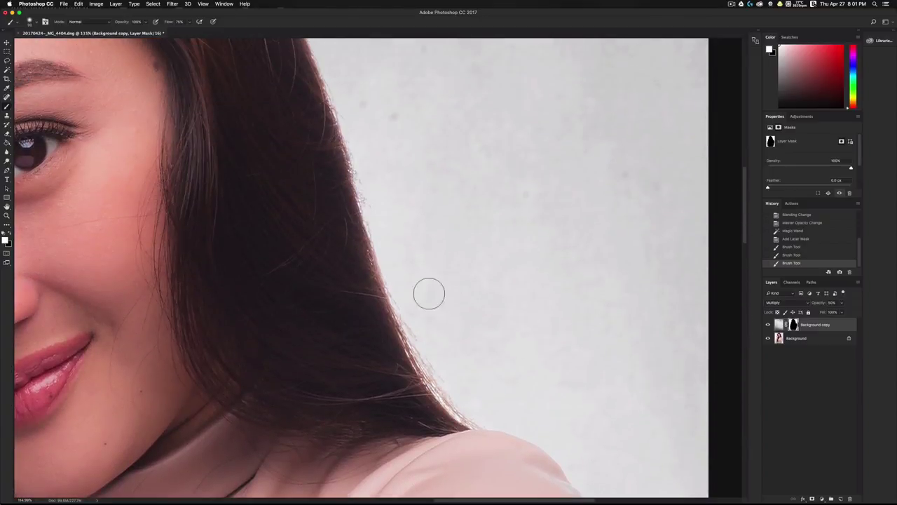
pyautogui.moveTo(406, 307)
pyautogui.mouseDown()
pyautogui.moveTo(416, 345)
pyautogui.moveTo(474, 411)
pyautogui.mouseUp()
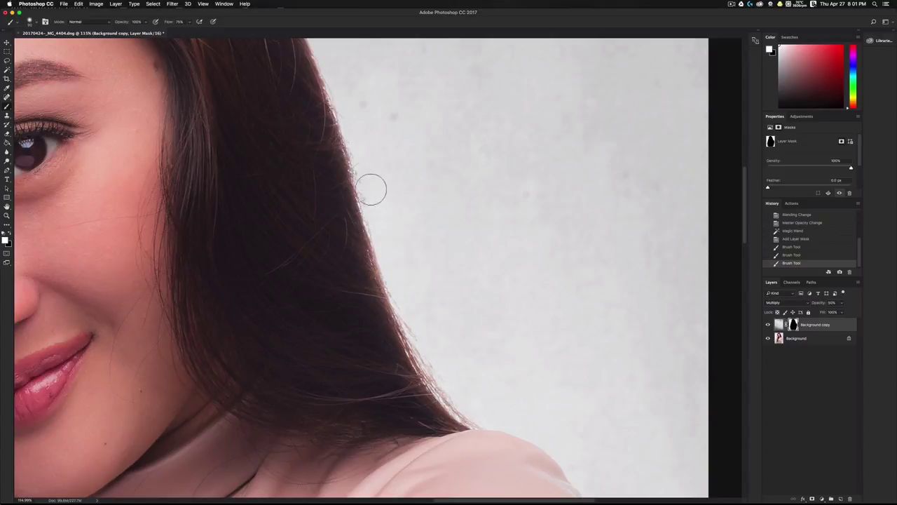
pyautogui.moveTo(343, 130); pyautogui.dragTo(348, 140)
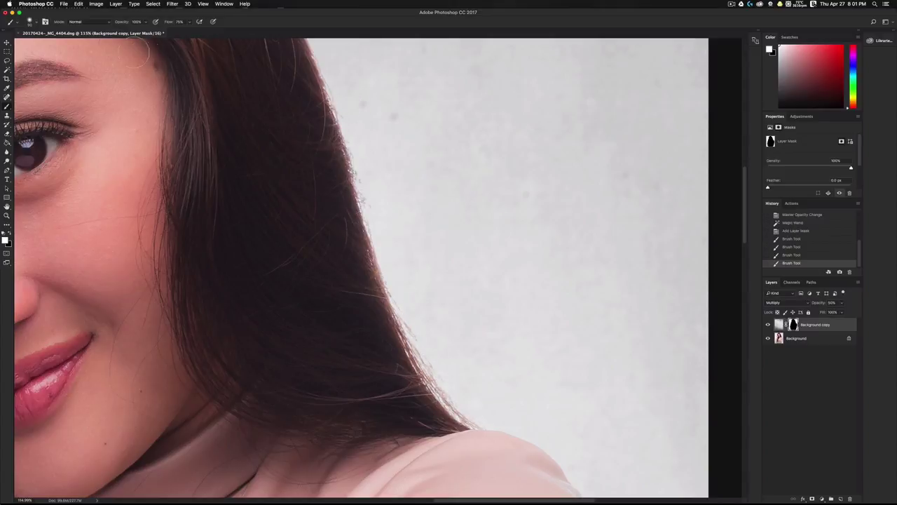
pyautogui.click(36, 22)
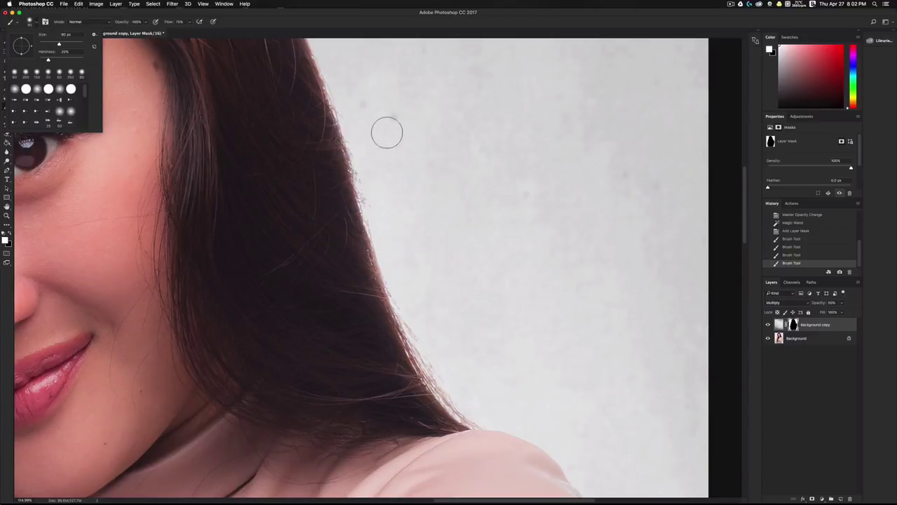
pyautogui.click(338, 89)
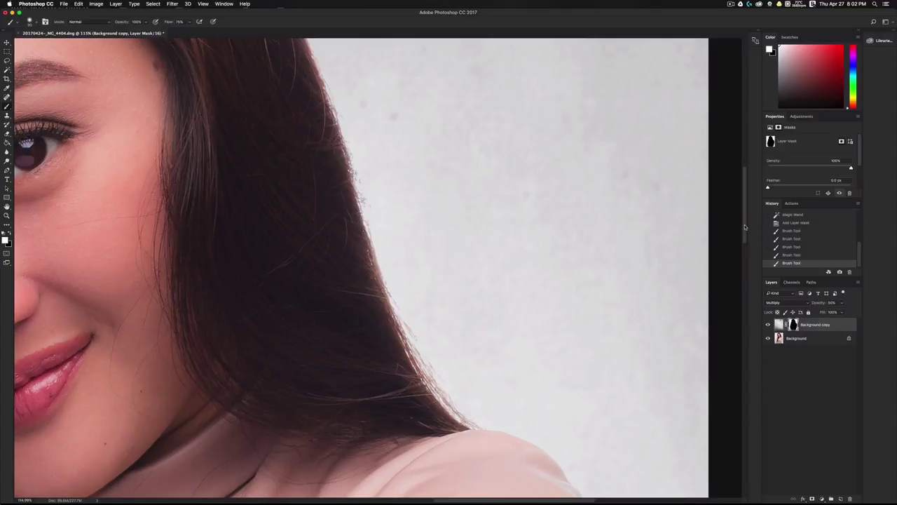
# Step: Paint white on the mask along the top of the head, following the hairline against the backdrop on both sides of the crown
pyautogui.scroll(10, 745, 226)
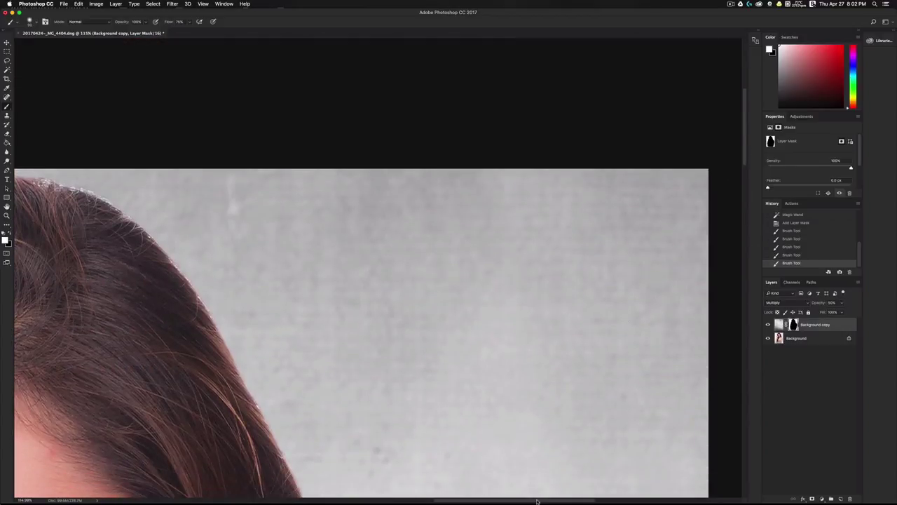
pyautogui.moveTo(537, 501); pyautogui.dragTo(492, 501)
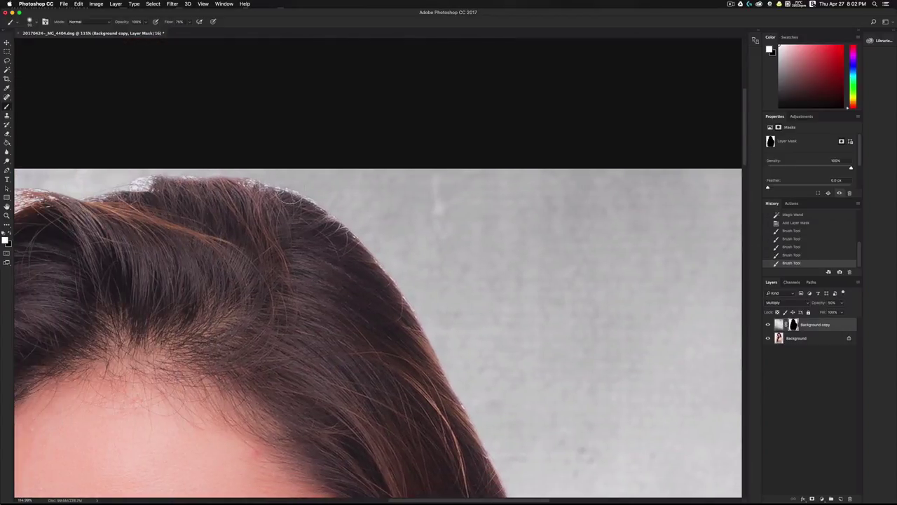
pyautogui.moveTo(124, 179)
pyautogui.mouseDown()
pyautogui.moveTo(211, 175)
pyautogui.moveTo(284, 186)
pyautogui.moveTo(333, 210)
pyautogui.moveTo(378, 261)
pyautogui.moveTo(503, 465)
pyautogui.mouseUp()
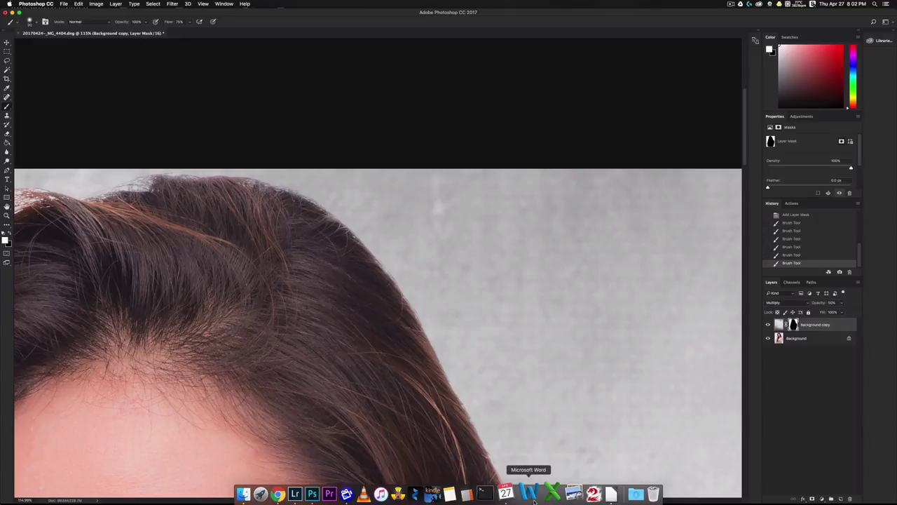
pyautogui.moveTo(516, 502); pyautogui.dragTo(444, 502)
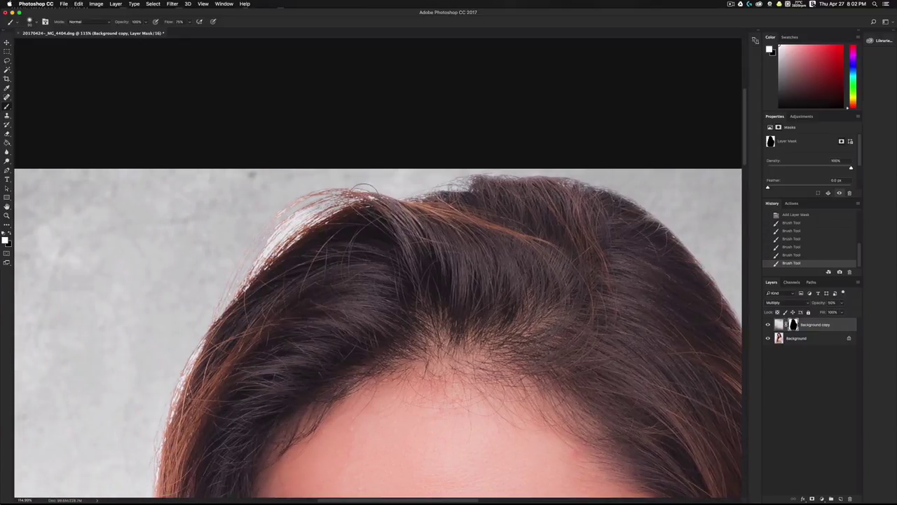
pyautogui.moveTo(314, 214)
pyautogui.mouseDown()
pyautogui.moveTo(190, 320)
pyautogui.moveTo(183, 379)
pyautogui.mouseUp()
# Step: Paint white on the mask down the portrait's left side, along the hair edge, the loose hair beside the raised hand, and the sleeve
pyautogui.hscroll(-5, 372, 239)
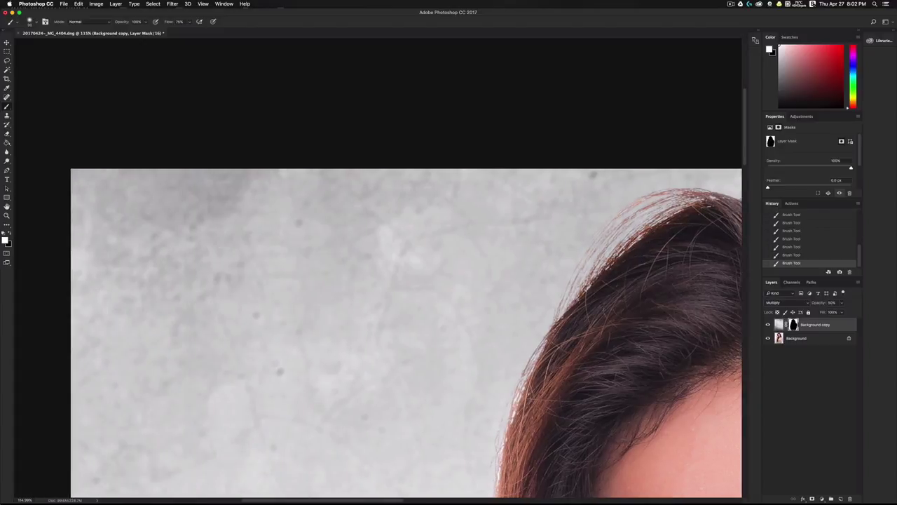
pyautogui.scroll(-3, 553, 98)
pyautogui.scroll(-5, 493, 374)
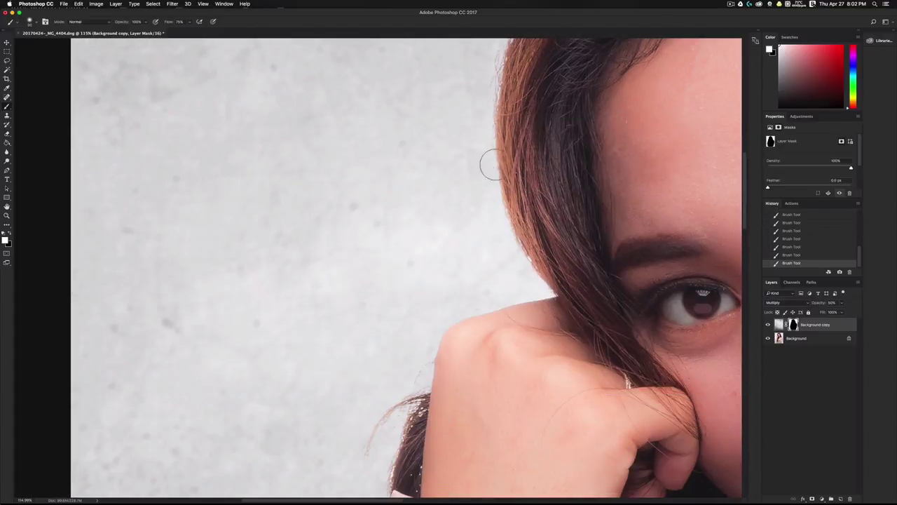
pyautogui.scroll(-7, 429, 217)
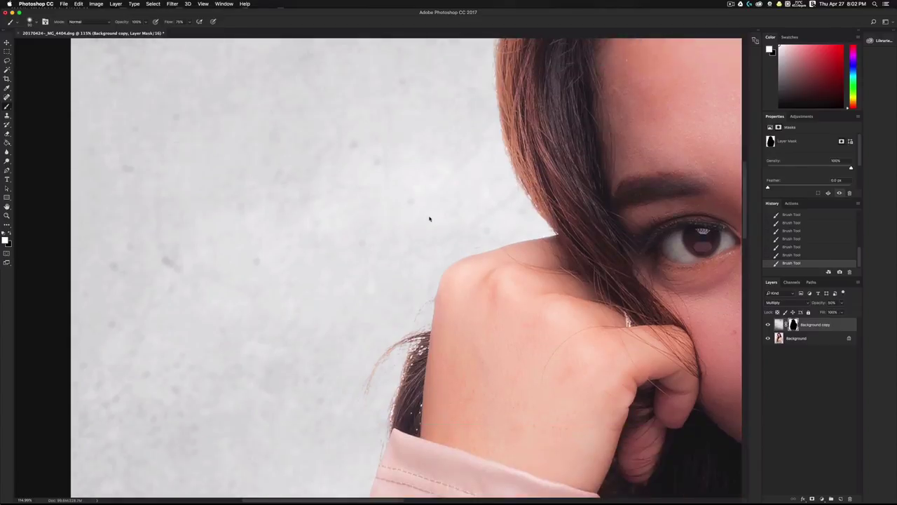
pyautogui.scroll(1, 730, 259)
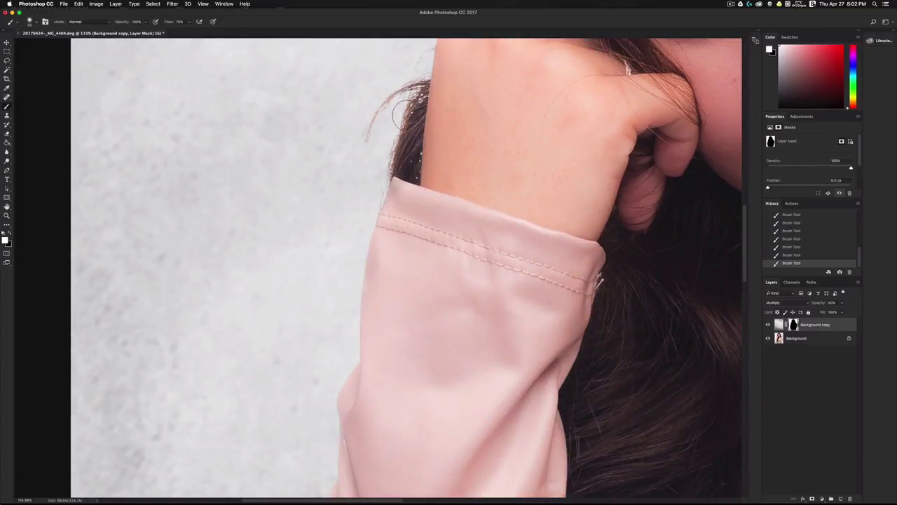
pyautogui.moveTo(745, 270); pyautogui.dragTo(742, 347)
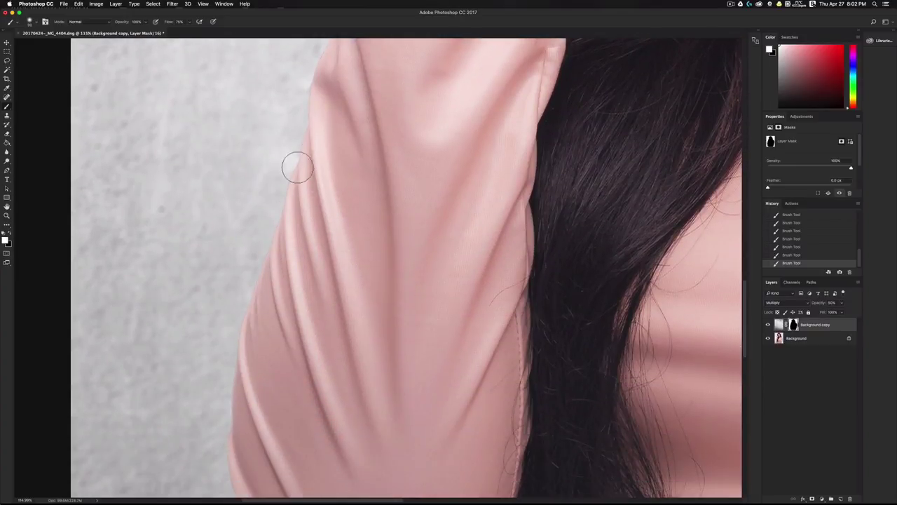
# Step: With a small brush at 24% flow, paint white on the mask around the fingers and cuff edge of the lower hand
pyautogui.moveTo(745, 299); pyautogui.dragTo(741, 366)
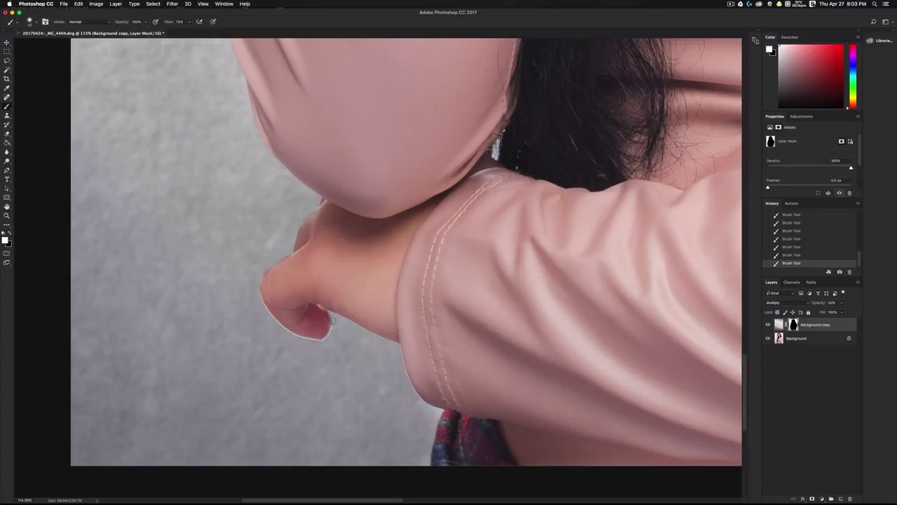
pyautogui.click(146, 23)
pyautogui.click(146, 24)
pyautogui.moveTo(333, 326); pyautogui.dragTo(329, 335)
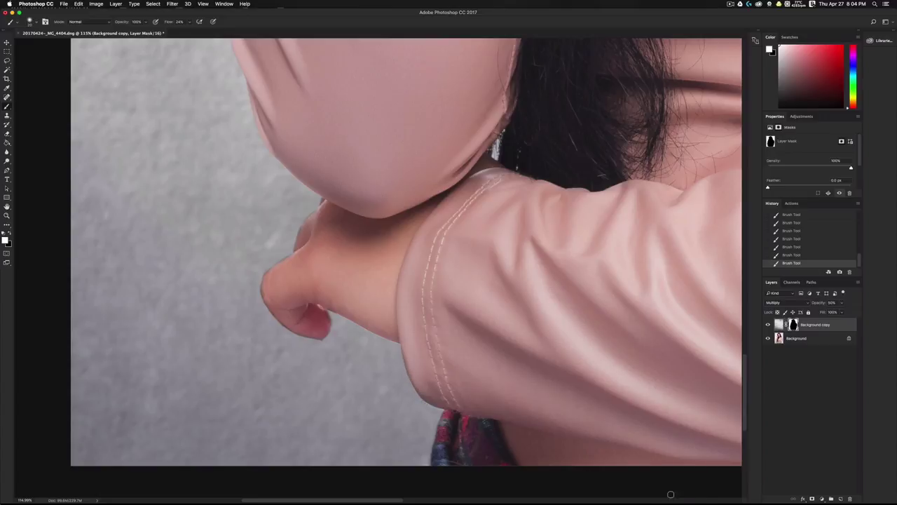
# Step: Fit the whole portrait in view and save the document
pyautogui.scroll(-5, 556, 339)
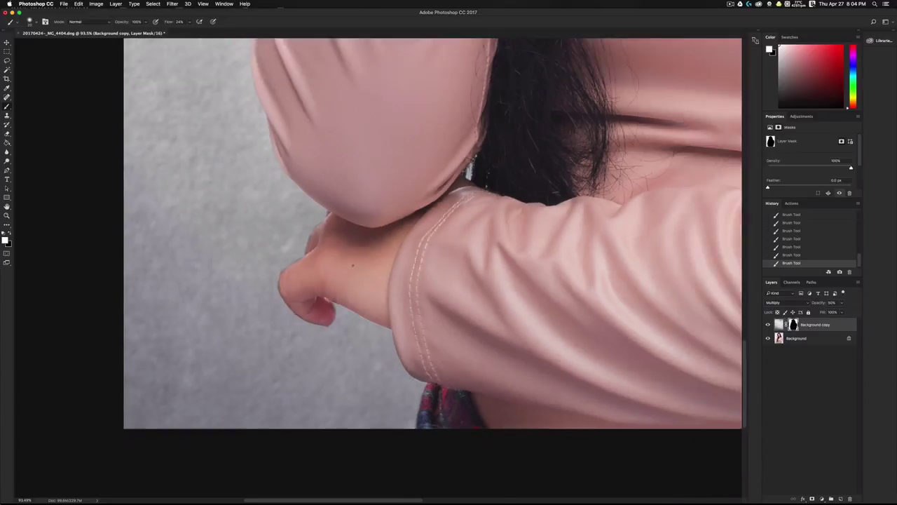
pyautogui.press('super+0')
pyautogui.scroll(-2, 382, 217)
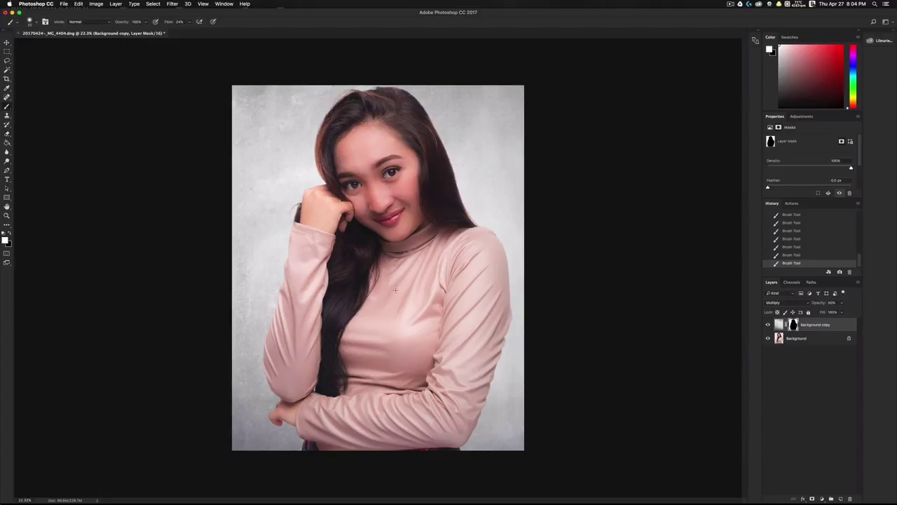
pyautogui.click(63, 4)
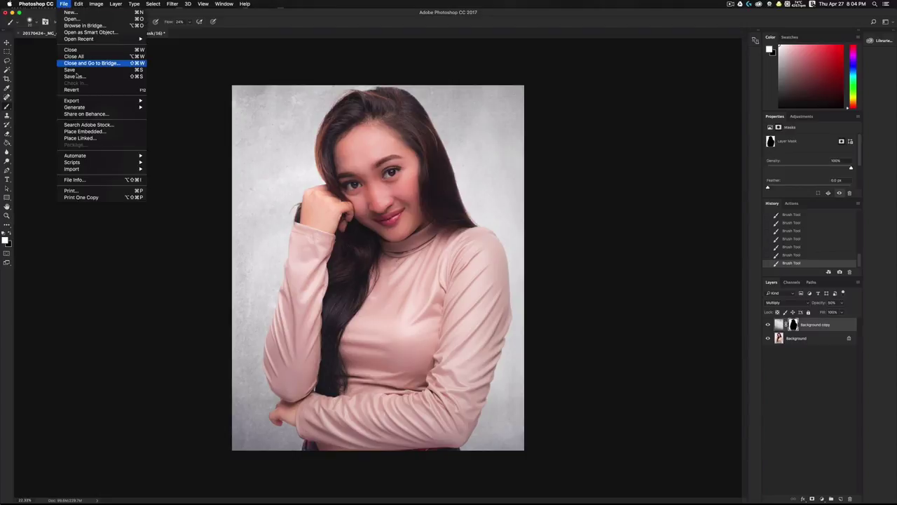
pyautogui.click(71, 69)
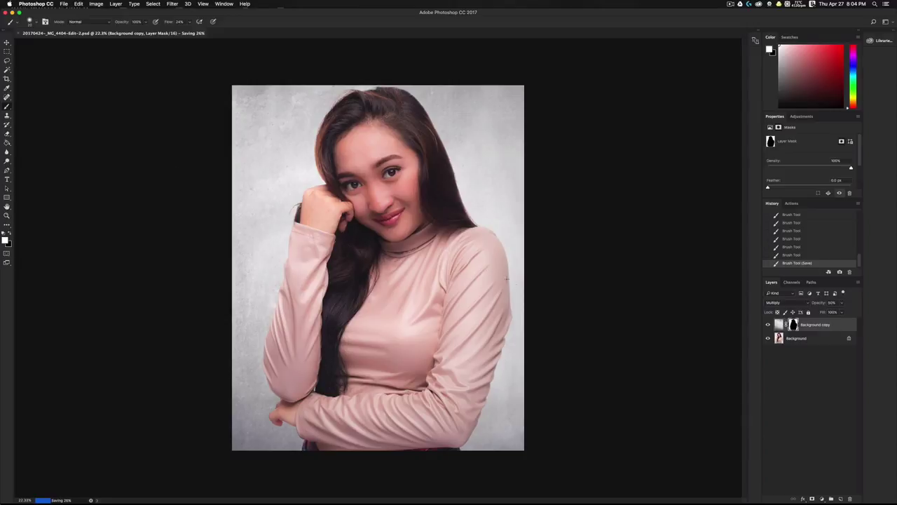